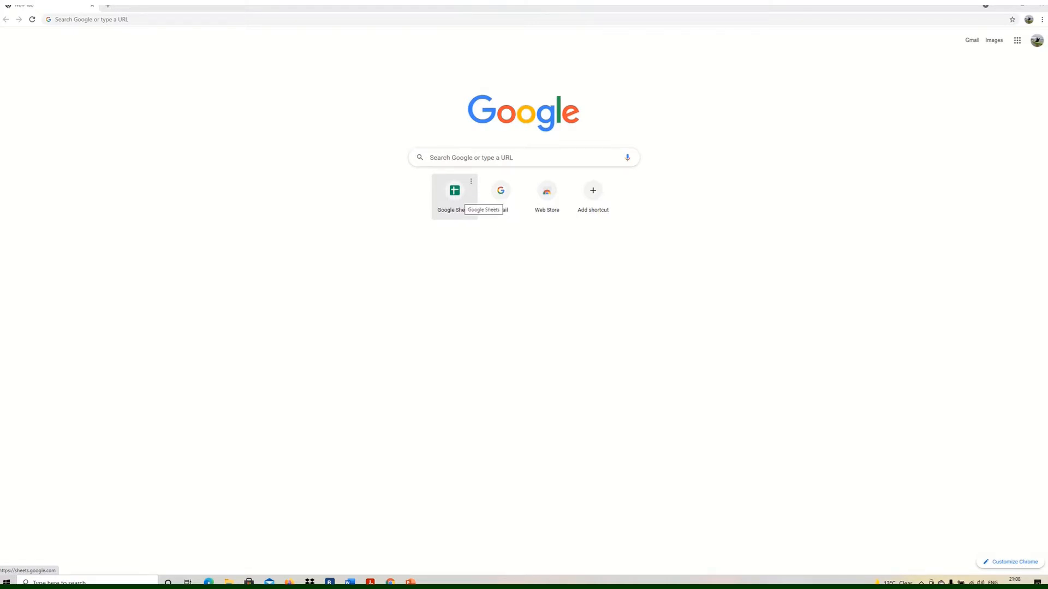
Open Google Sheets and create a new blank spreadsheet.
{"action": "left_click", "coordinate": [463, 197]}
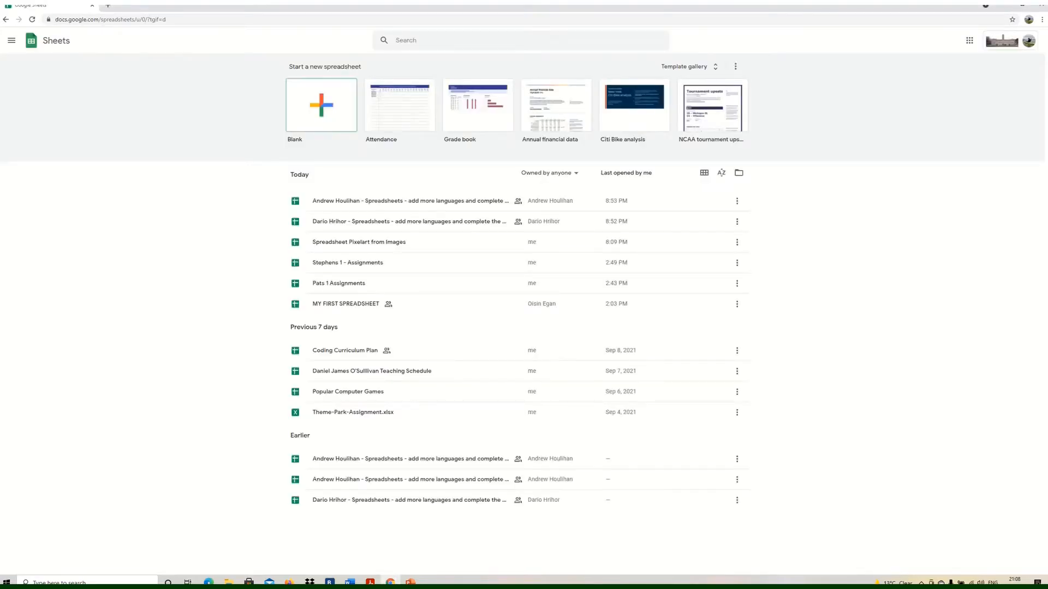
{"action": "left_click", "coordinate": [321, 105]}
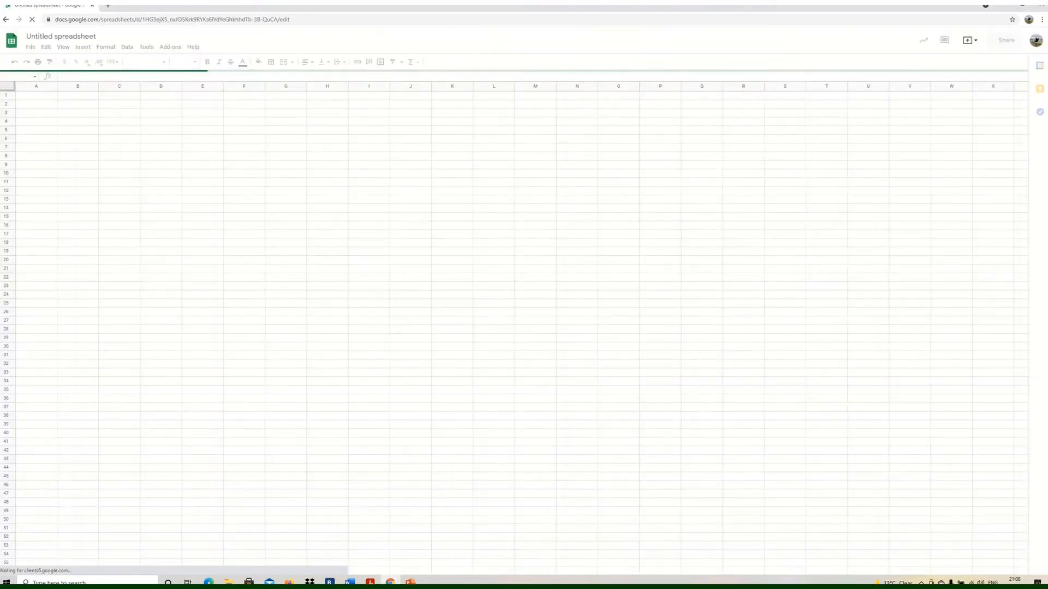
Rename the spreadsheet as My Very First Spreadsheet.
{"action": "left_click", "coordinate": [61, 37]}
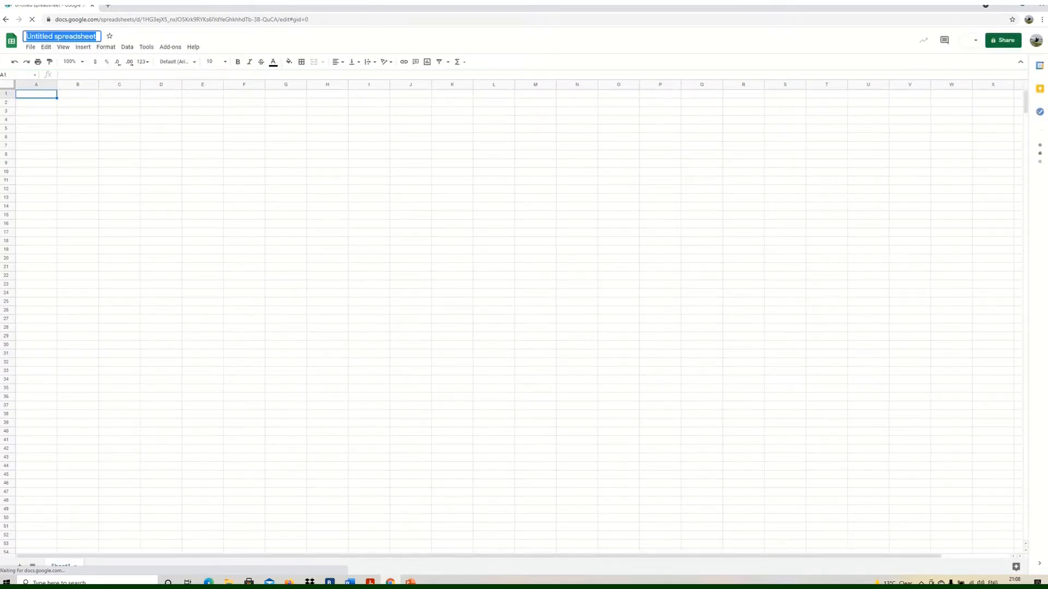
{"action": "type", "text": "My"}
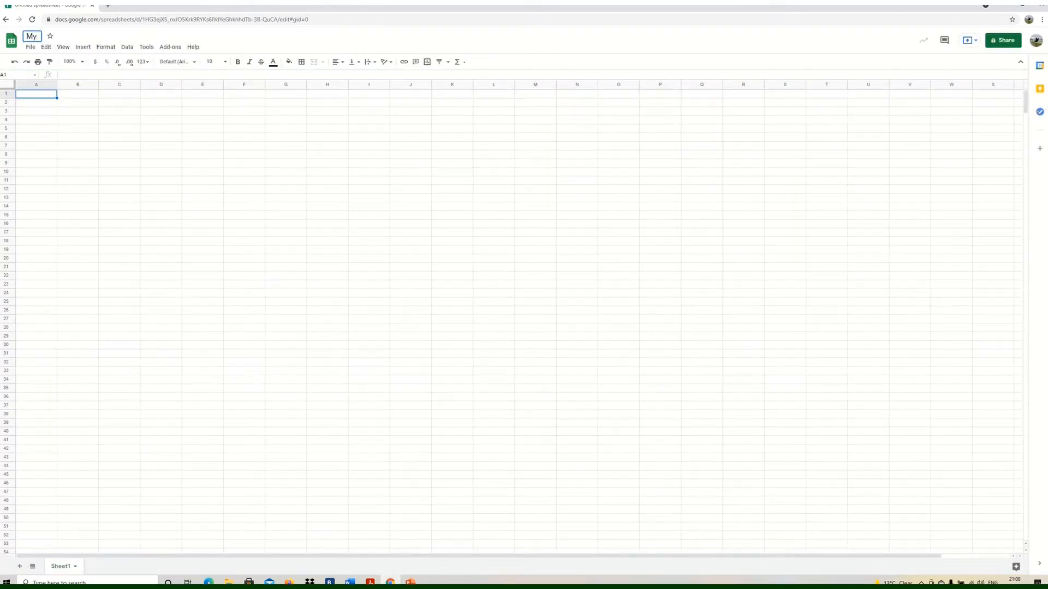
{"action": "type", "text": " Very First Spreadsheet"}
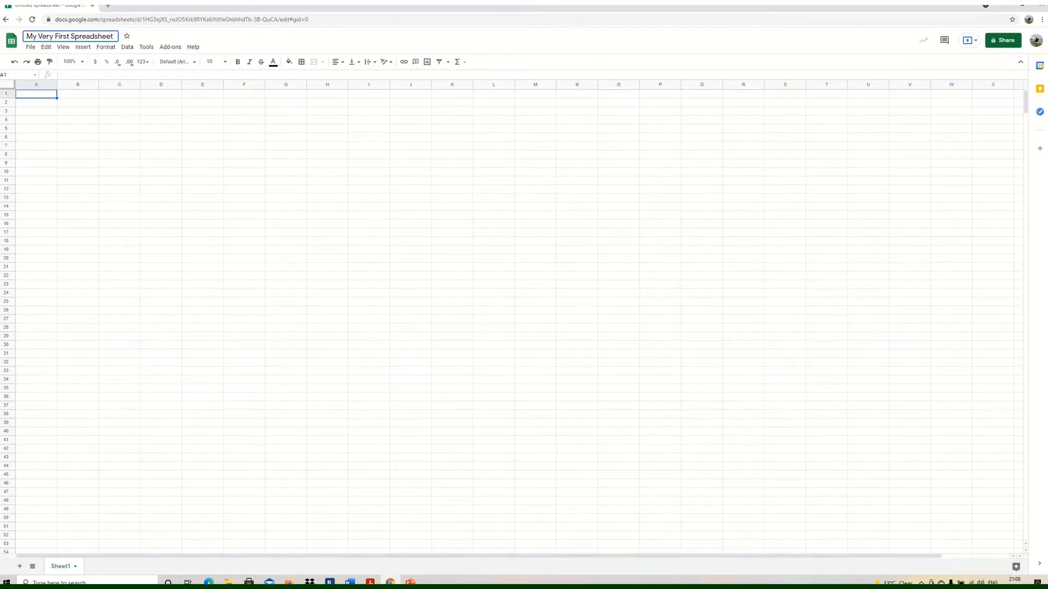
{"action": "left_click", "coordinate": [78, 145]}
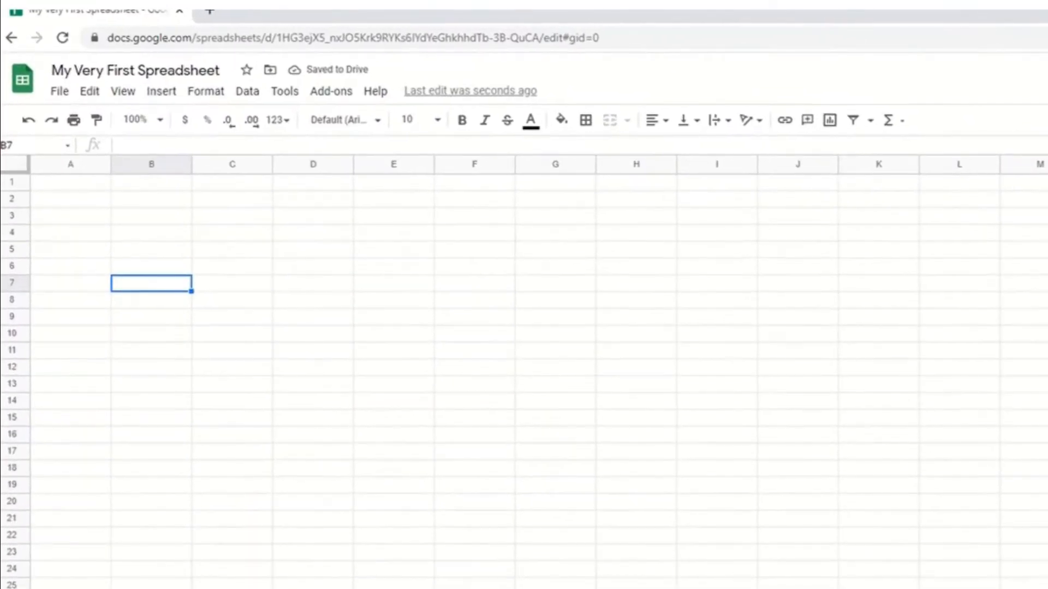
Enter the heading Input text in cell B3.
{"action": "left_click", "coordinate": [151, 216]}
{"action": "type", "text": "Input"}
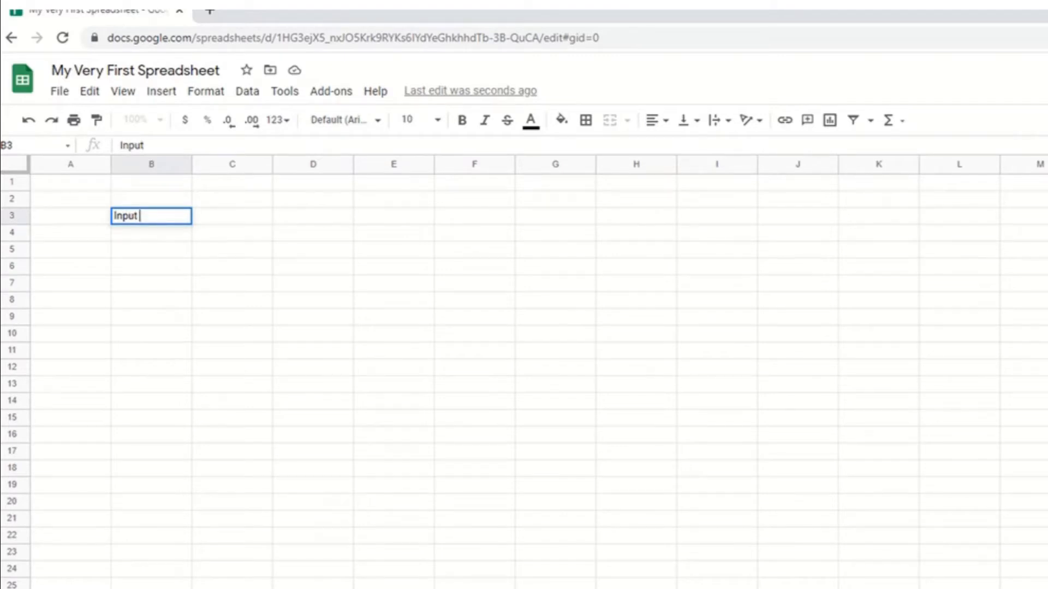
{"action": "type", "text": " text"}
{"action": "key", "text": "Right"}
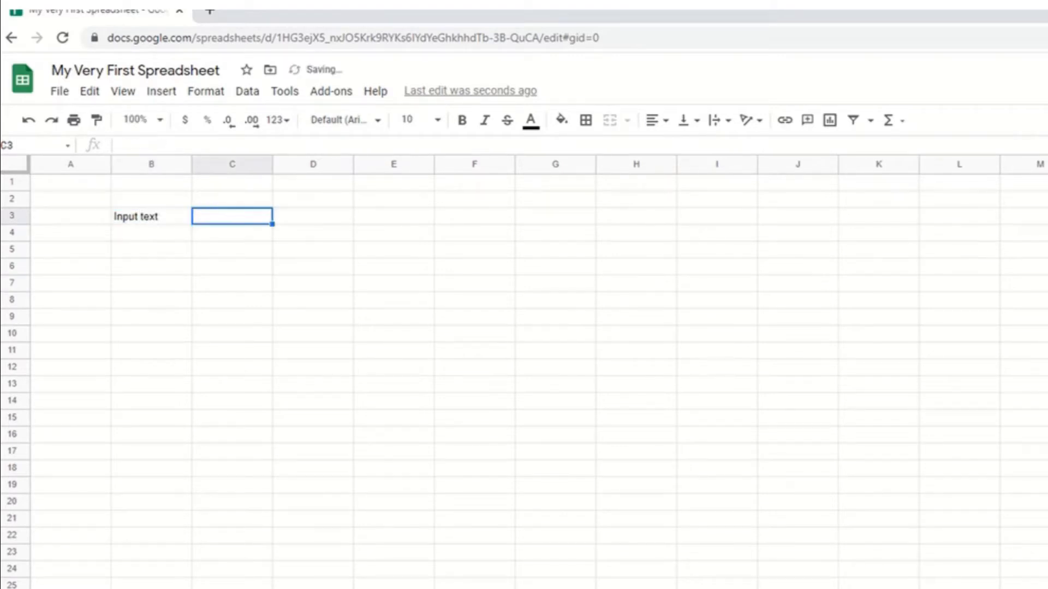
Enter the sentence "I am an Arsenal supporter, which is often extremely difficult!" in cell B4.
{"action": "key", "text": "Down"}
{"action": "key", "text": "Left"}
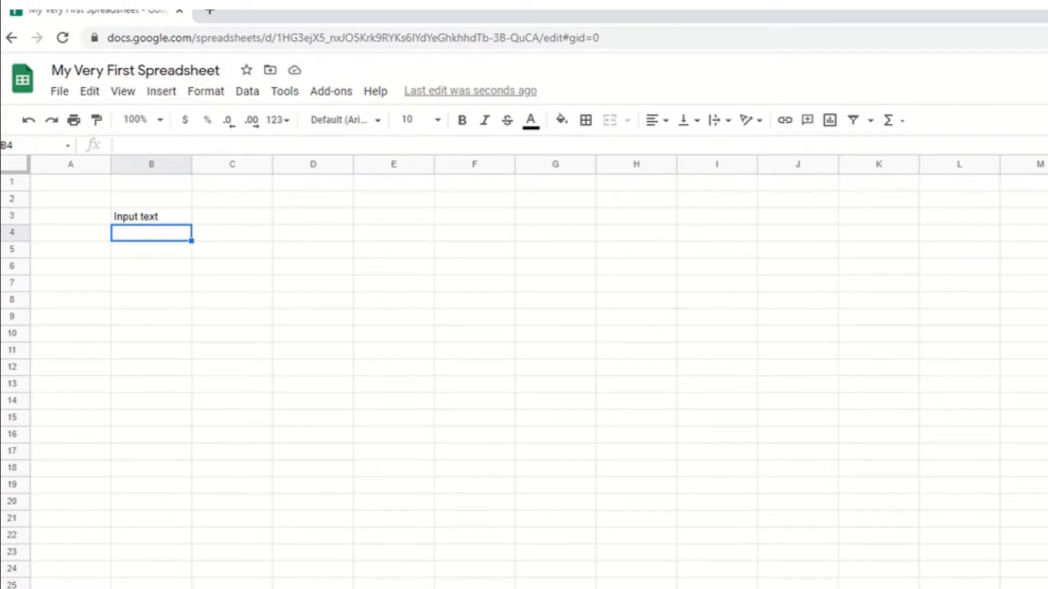
{"action": "type", "text": "I am"}
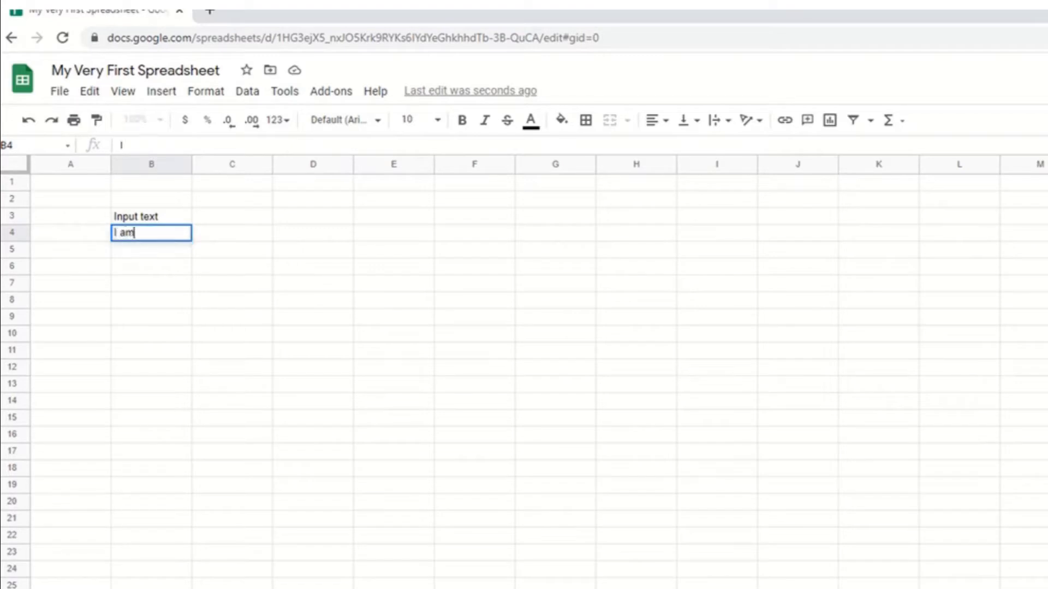
{"action": "type", "text": " an Arse"}
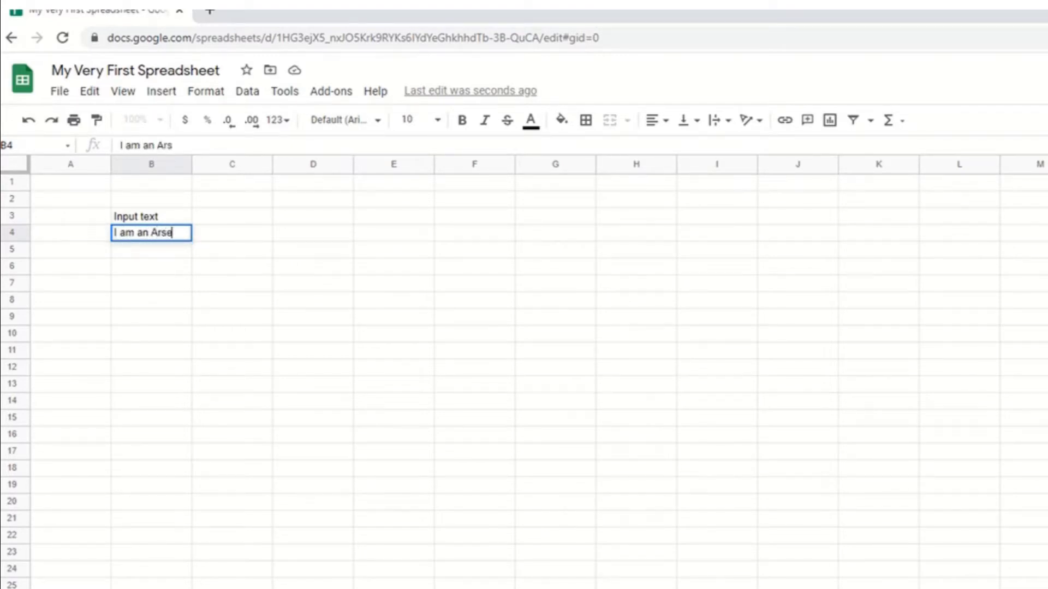
{"action": "type", "text": "nal supp"}
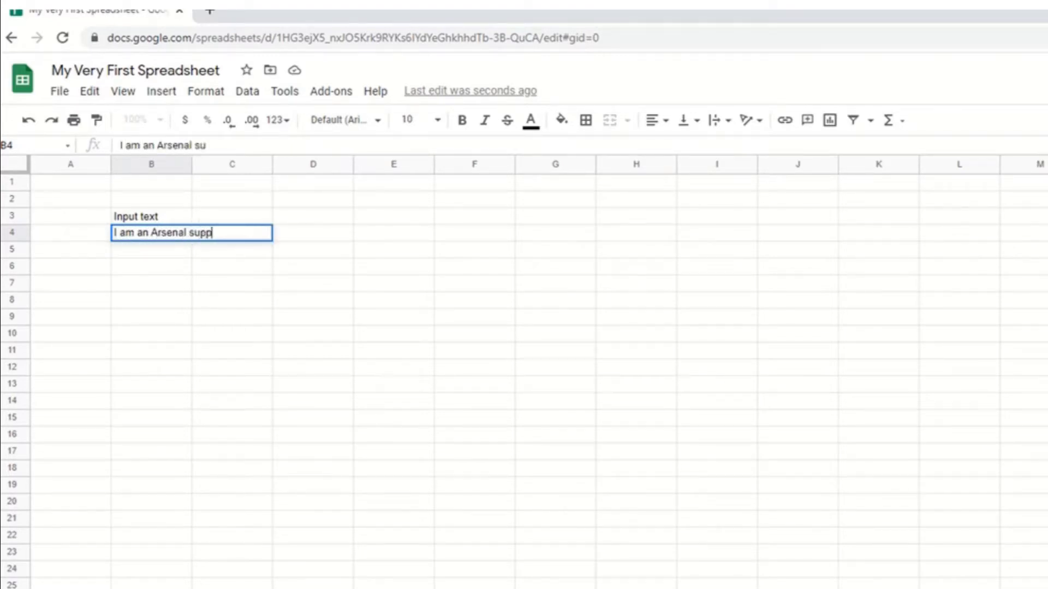
{"action": "type", "text": "orter, whic"}
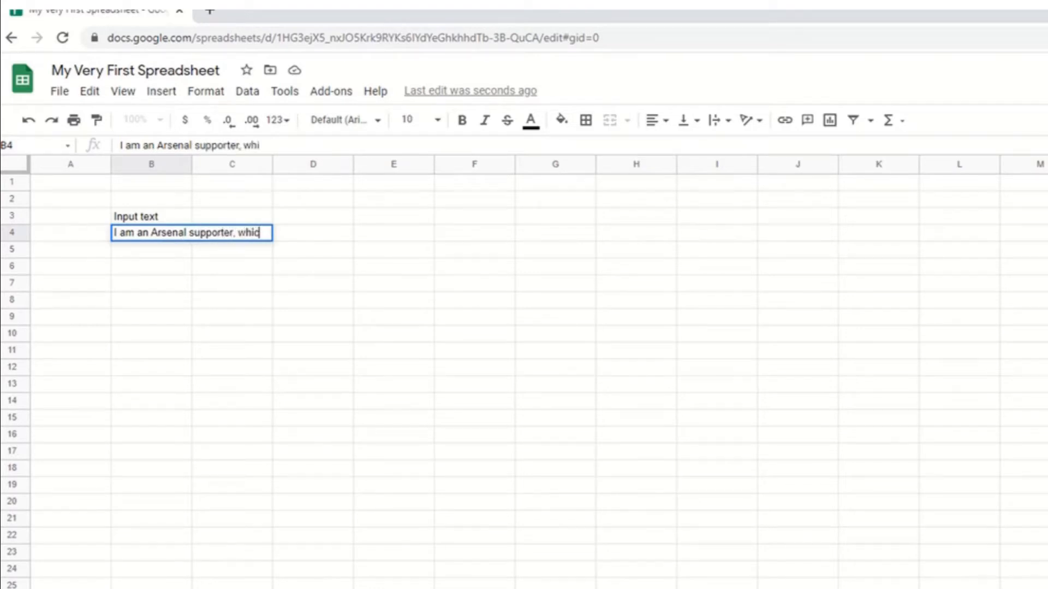
{"action": "type", "text": "h is often e"}
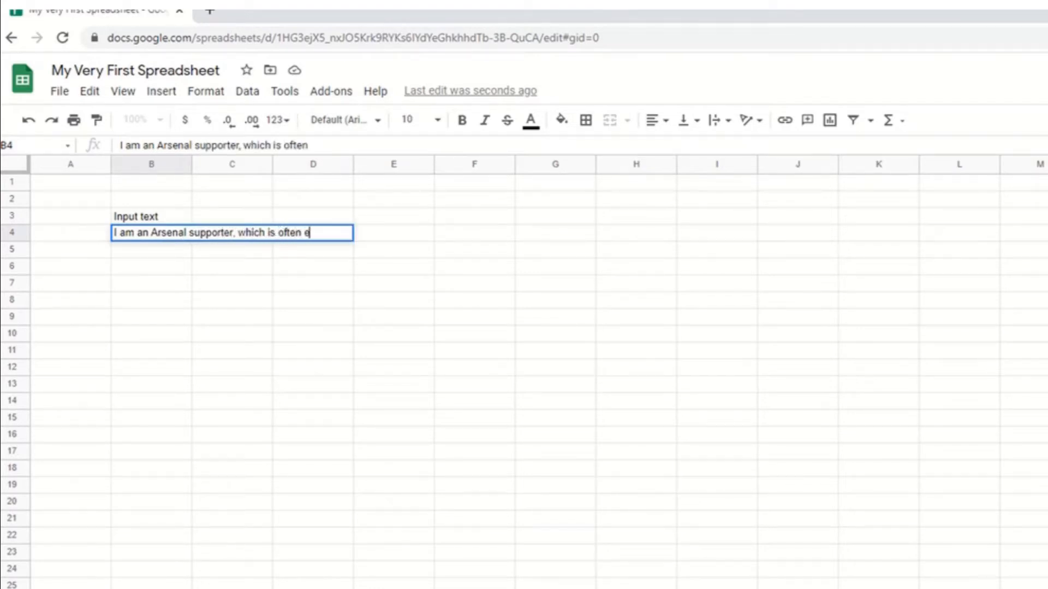
{"action": "type", "text": "xtremely dif"}
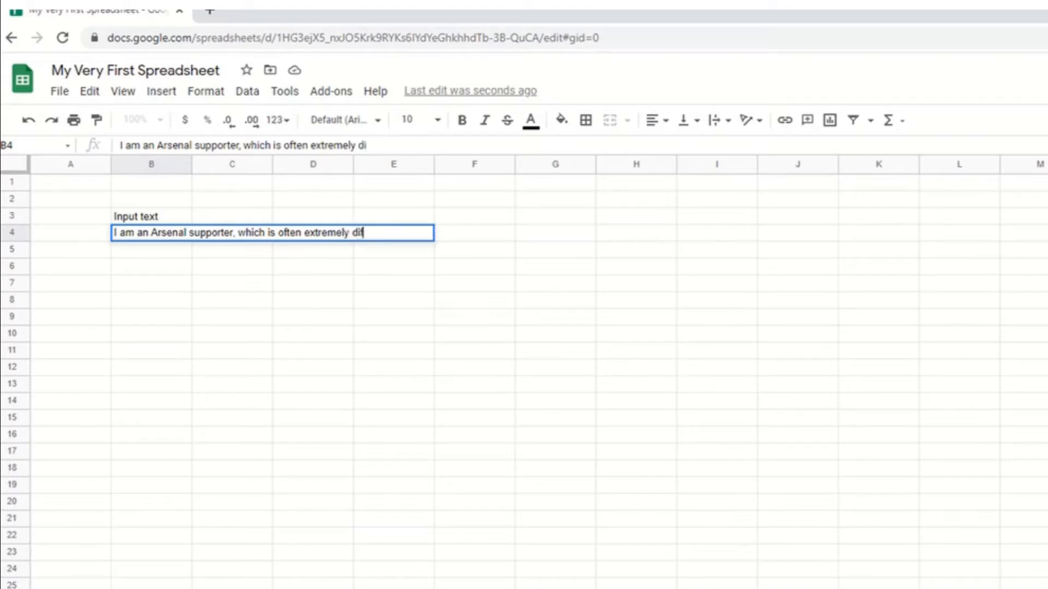
{"action": "type", "text": "ficult!"}
{"action": "key", "text": "Return"}
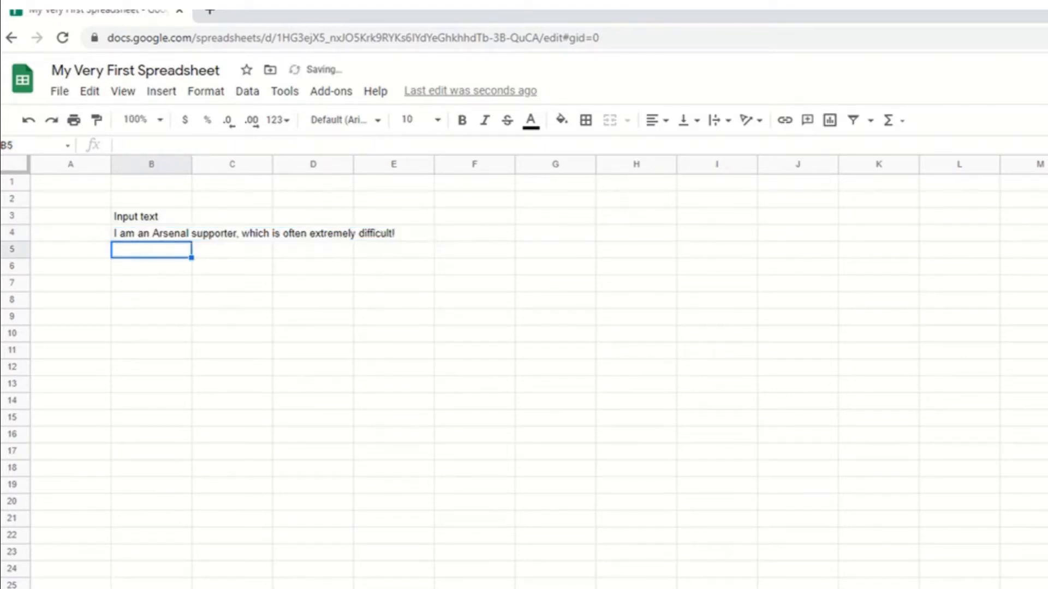
Fill the Input text heading cell B3 with a grey background.
{"action": "key", "text": "Up"}
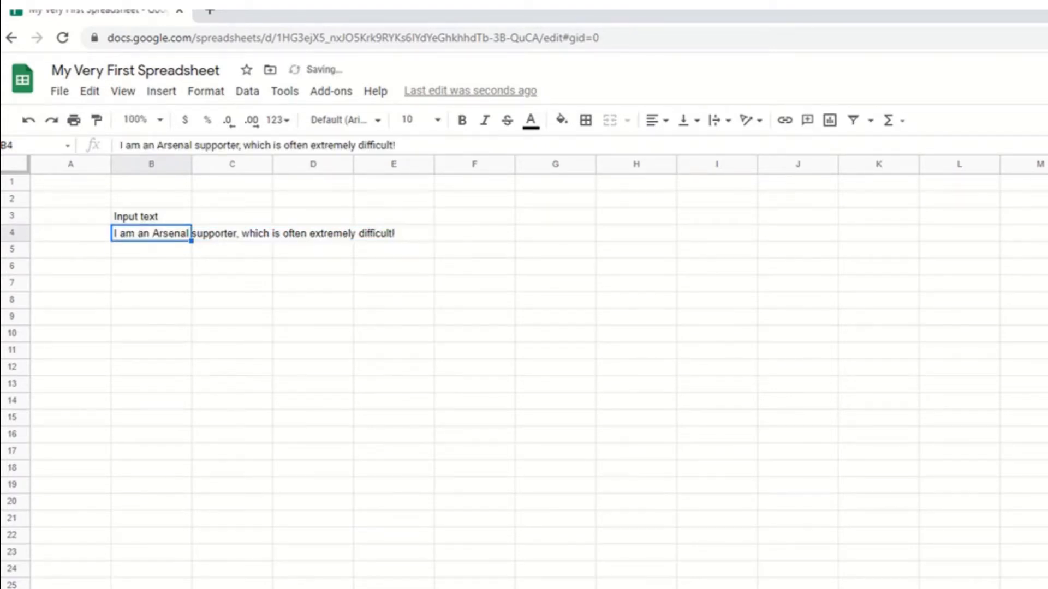
{"action": "key", "text": "Up"}
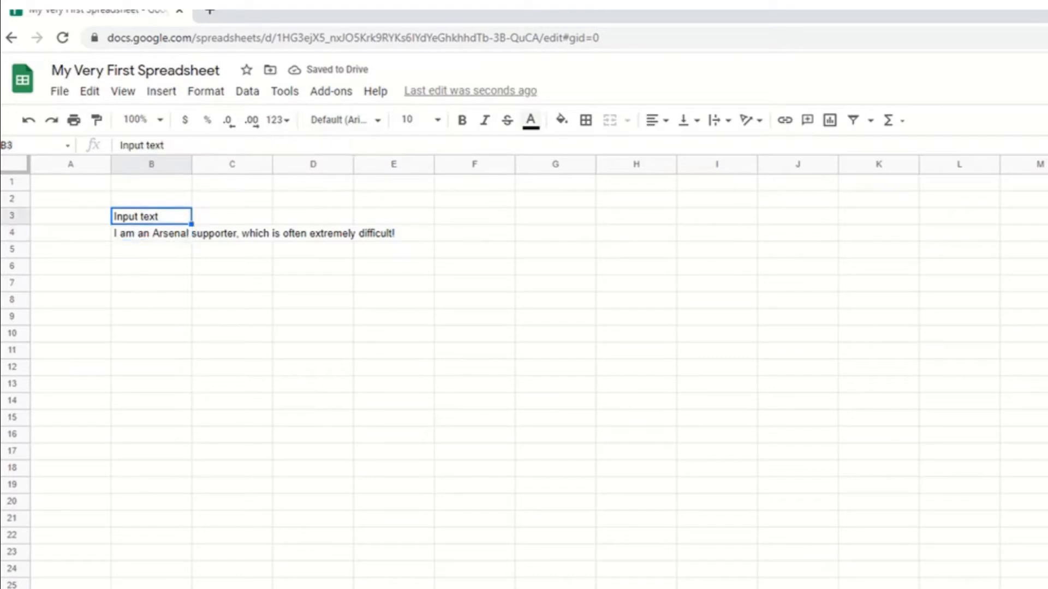
{"action": "left_click", "coordinate": [562, 119]}
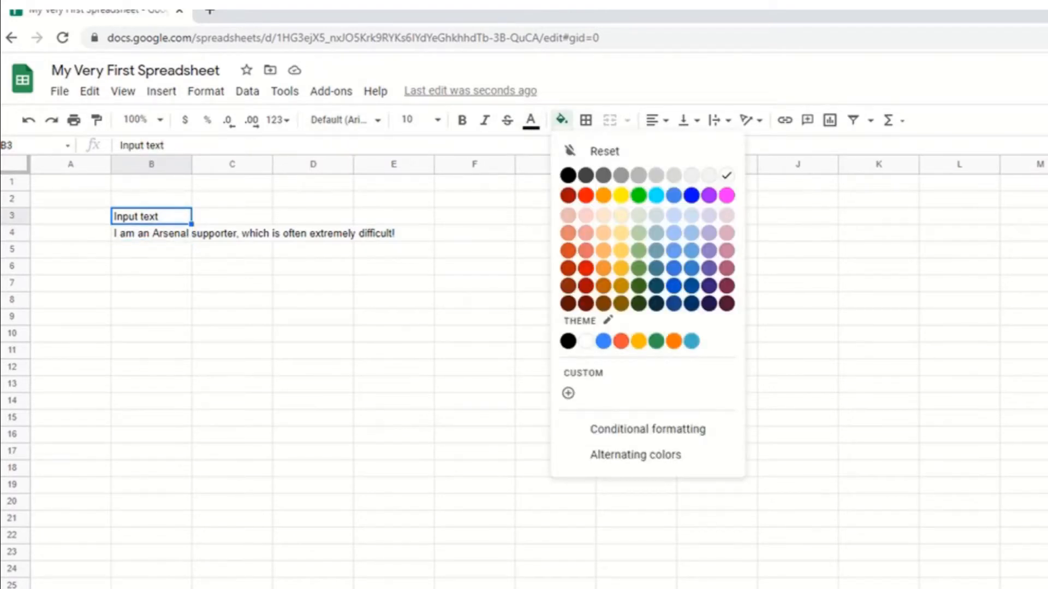
{"action": "left_click", "coordinate": [638, 176]}
{"action": "left_click", "coordinate": [151, 418]}
Set the text wrapping of cell B4 to wrap.
{"action": "left_click", "coordinate": [180, 234]}
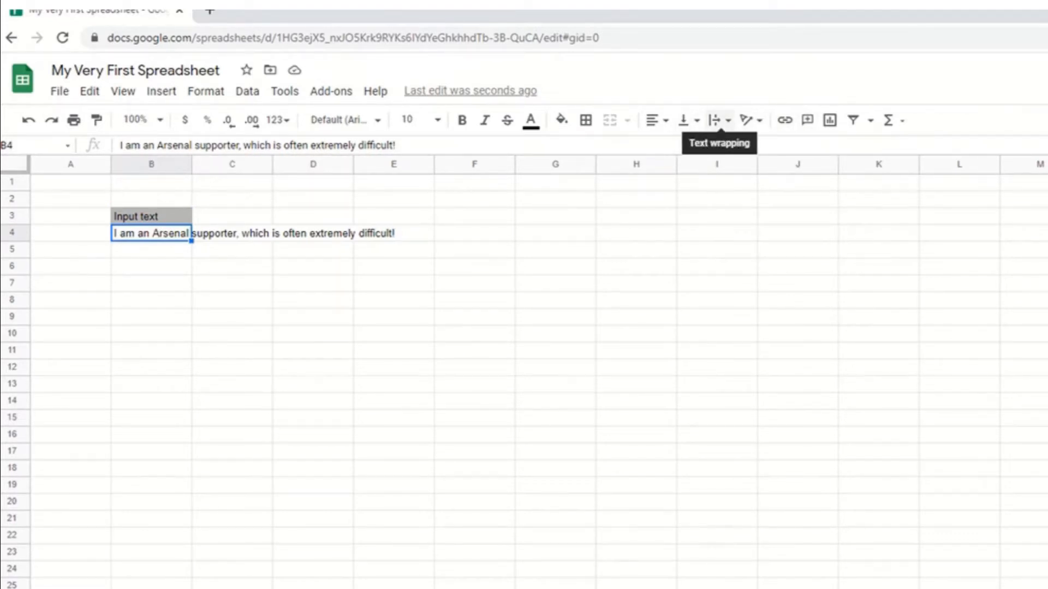
{"action": "left_click", "coordinate": [719, 120]}
{"action": "left_click", "coordinate": [737, 144]}
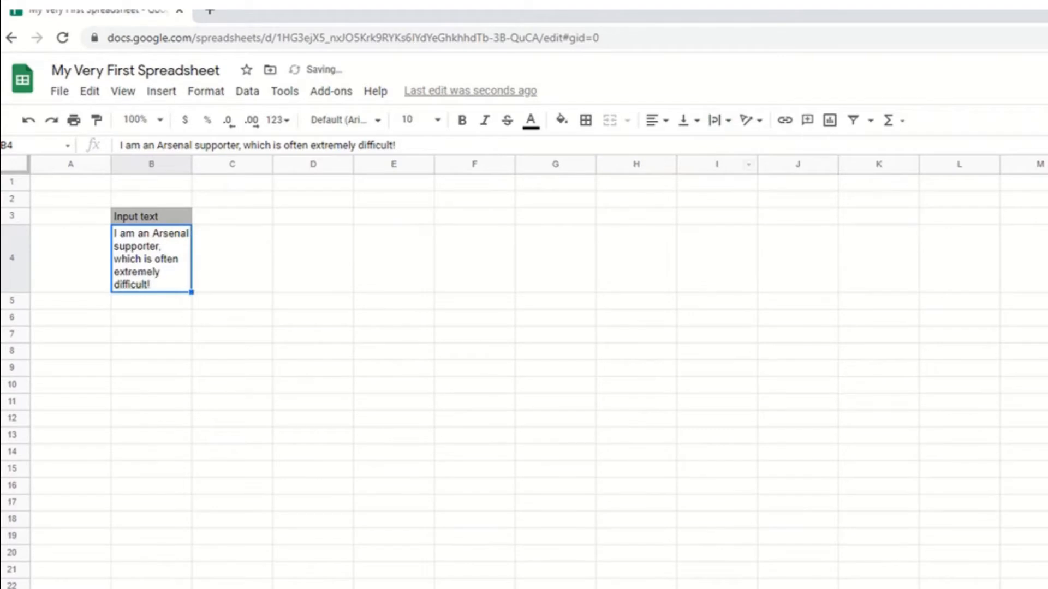
Widen column B so the wrapped sentence takes fewer lines.
{"action": "left_click_drag", "start_coordinate": [191, 164], "coordinate": [234, 163]}
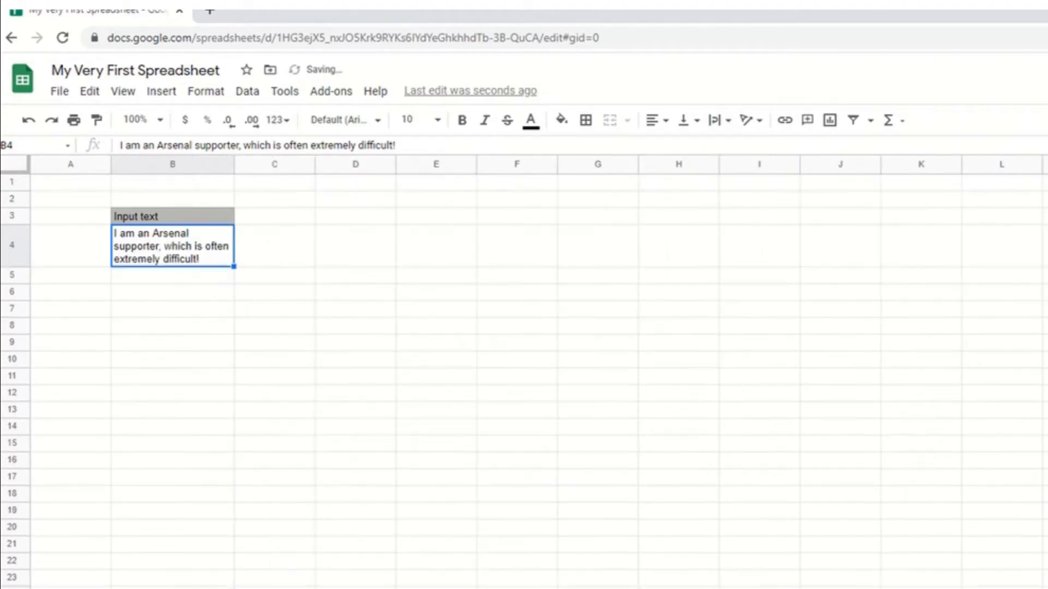
{"action": "left_click", "coordinate": [274, 342]}
{"action": "left_click", "coordinate": [172, 245]}
Enter the column heading Irish 'ga' in cell D3.
{"action": "left_click", "coordinate": [355, 216]}
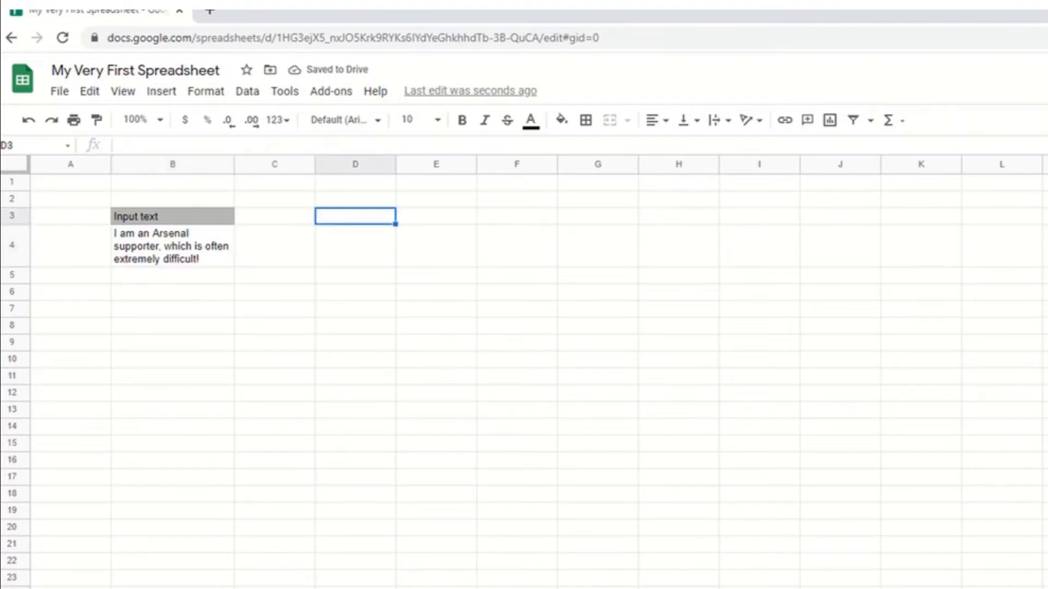
{"action": "type", "text": "Irish"}
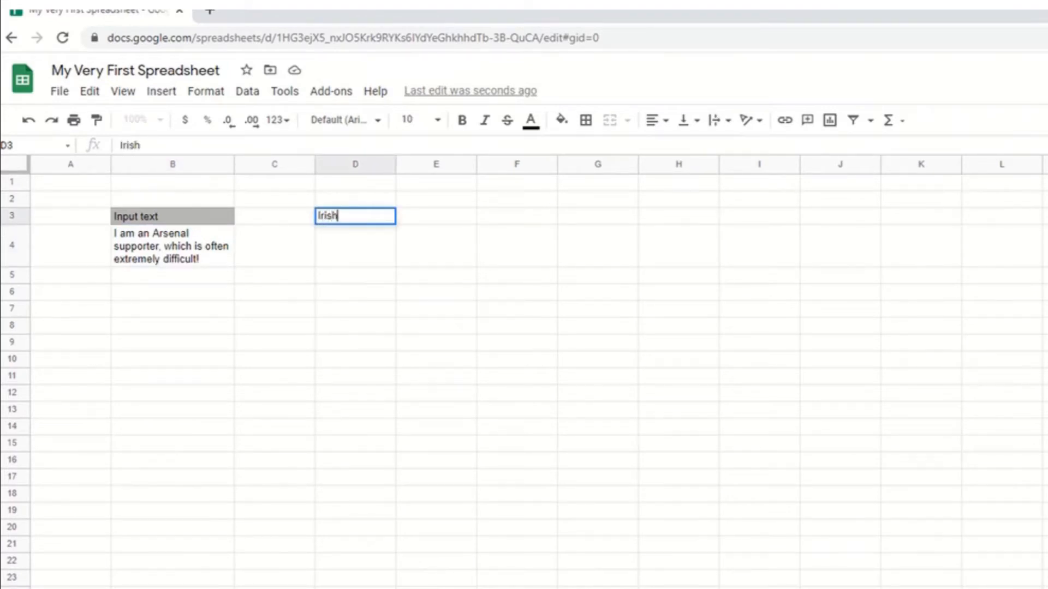
{"action": "type", "text": " 'ga'"}
{"action": "key", "text": "Tab"}
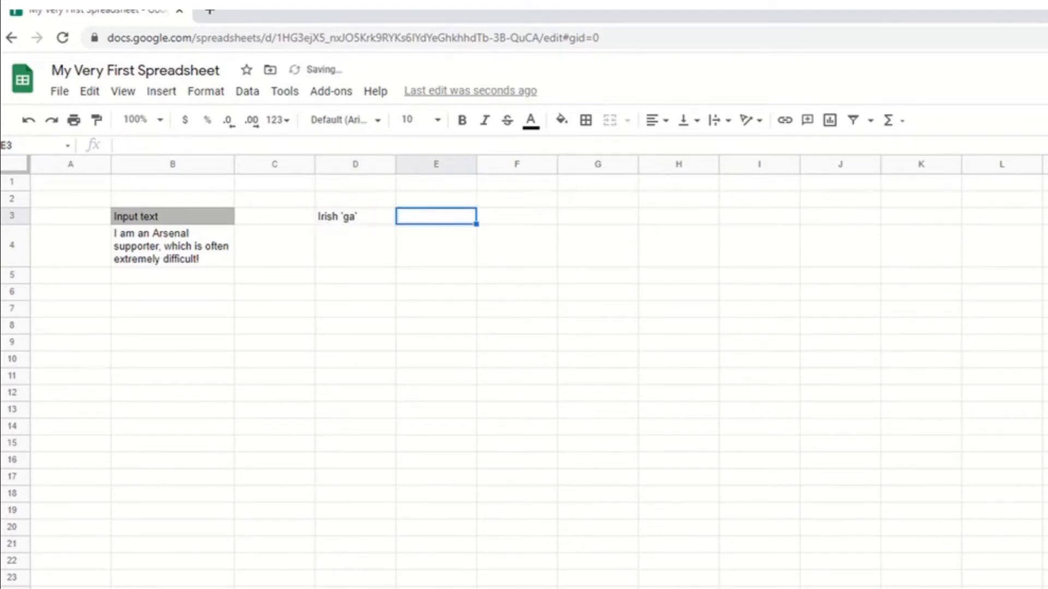
Enter the column heading Spanish 'es' in cell E3.
{"action": "type", "text": "Spanis"}
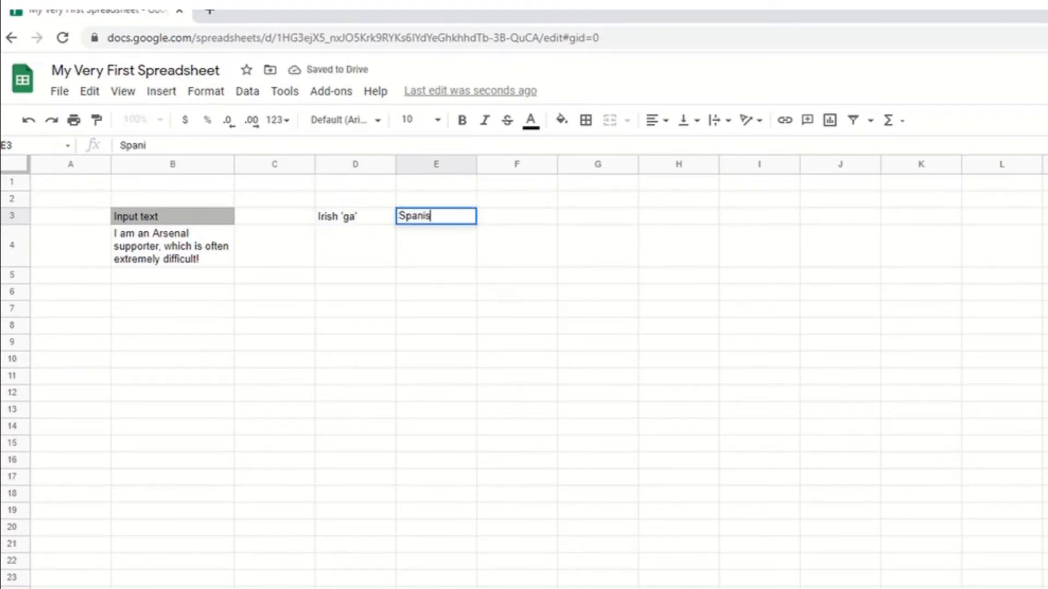
{"action": "type", "text": "h 'es'"}
{"action": "key", "text": "Tab"}
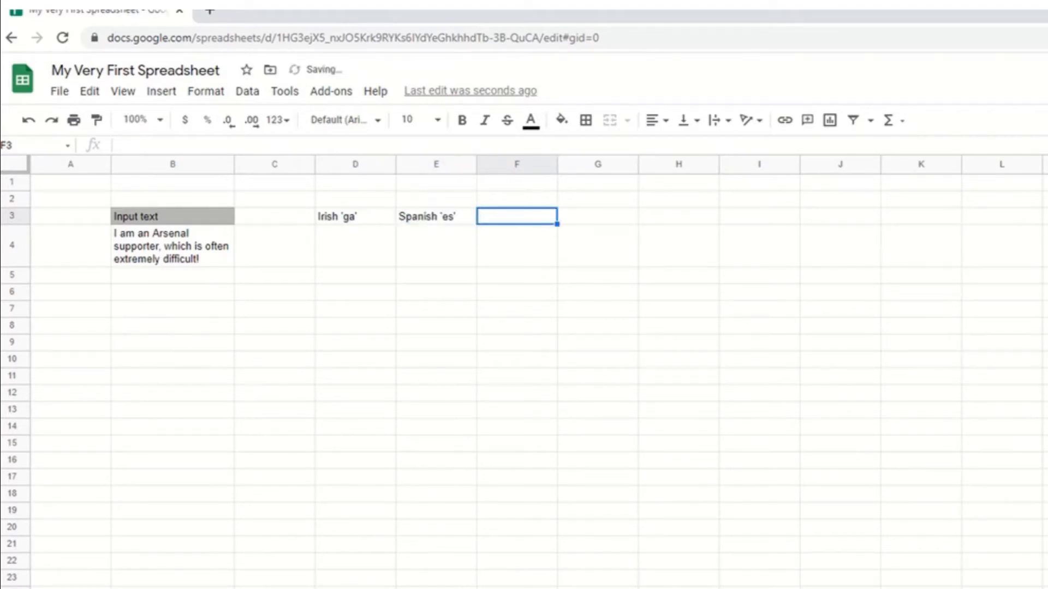
Enter the column heading Chinese 'zh-CN' in cell F3.
{"action": "type", "text": "Chine"}
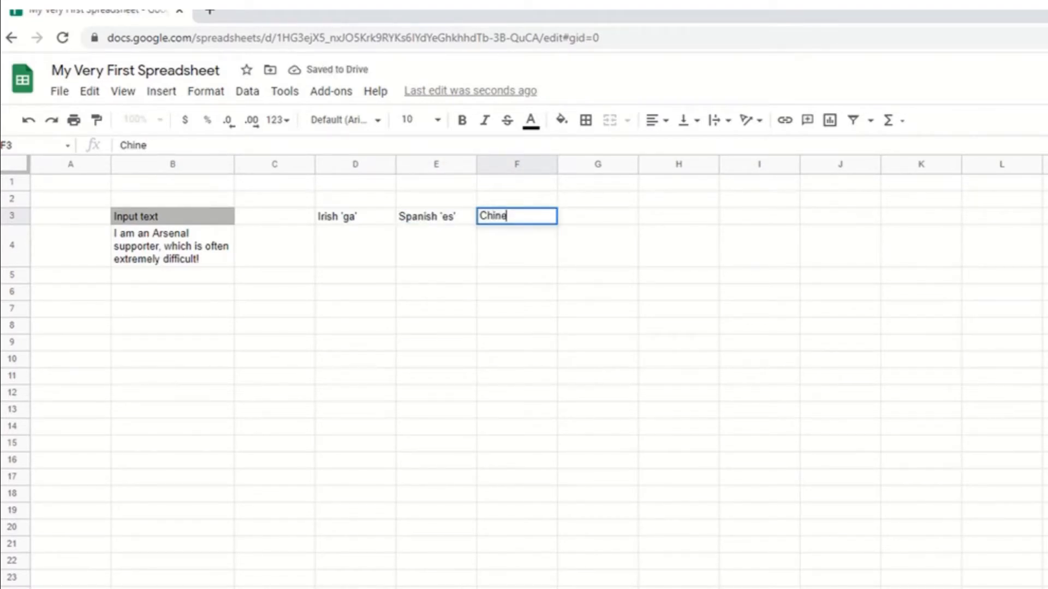
{"action": "type", "text": "se 'zh"}
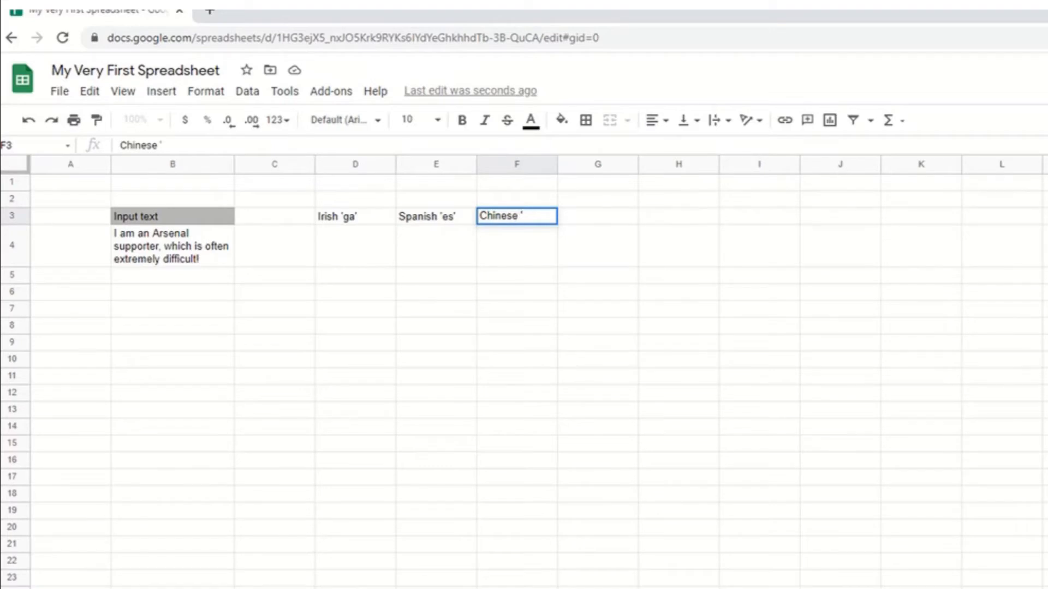
{"action": "type", "text": "-CN'"}
{"action": "key", "text": "Return"}
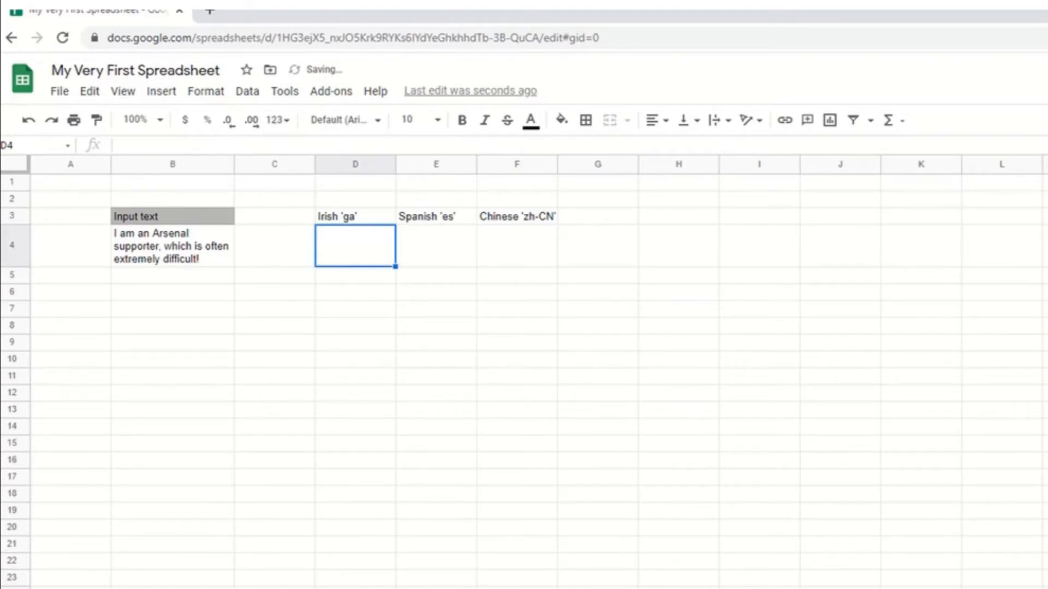
Enter =GOOGLETRANSLATE(B4,"en", "ga") in cell D4 to translate the input text into Irish.
{"action": "type", "text": "="}
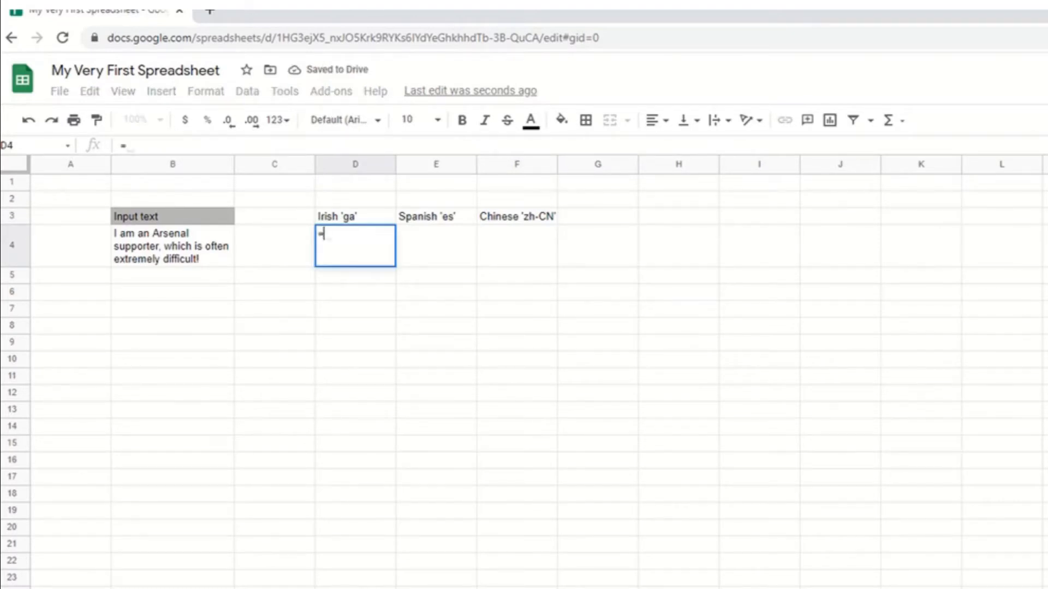
{"action": "type", "text": "GPPL"}
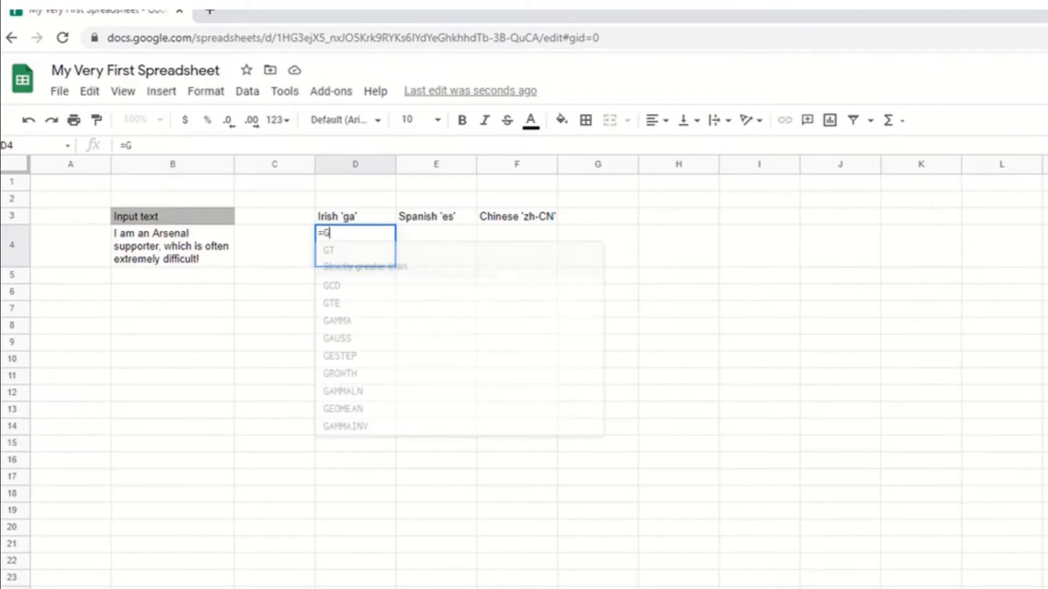
{"action": "key", "text": "BackSpace"}
{"action": "key", "text": "BackSpace"}
{"action": "key", "text": "BackSpace"}
{"action": "type", "text": "OOG"}
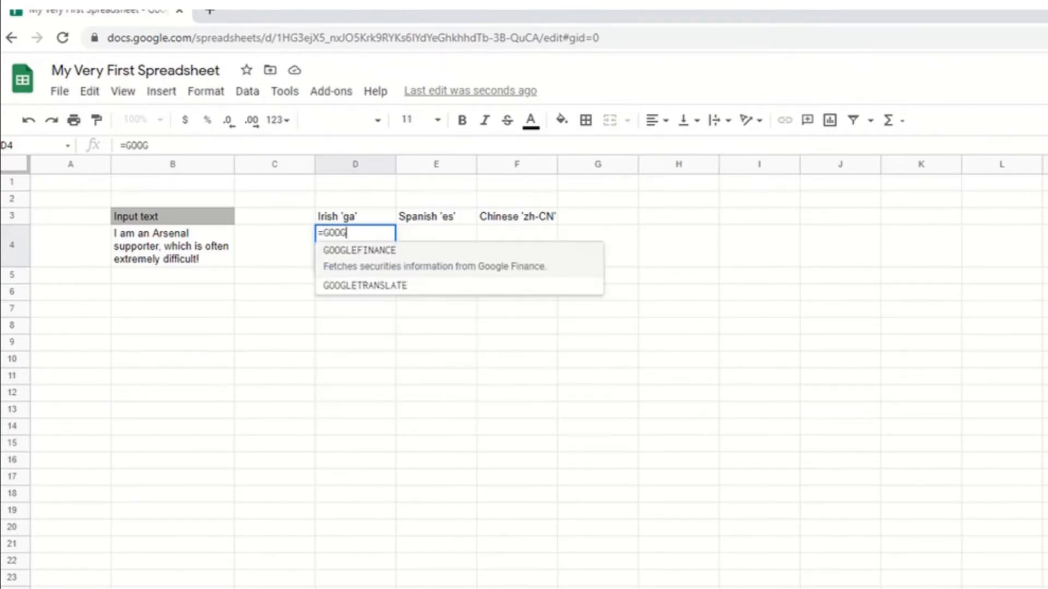
{"action": "key", "text": "Down"}
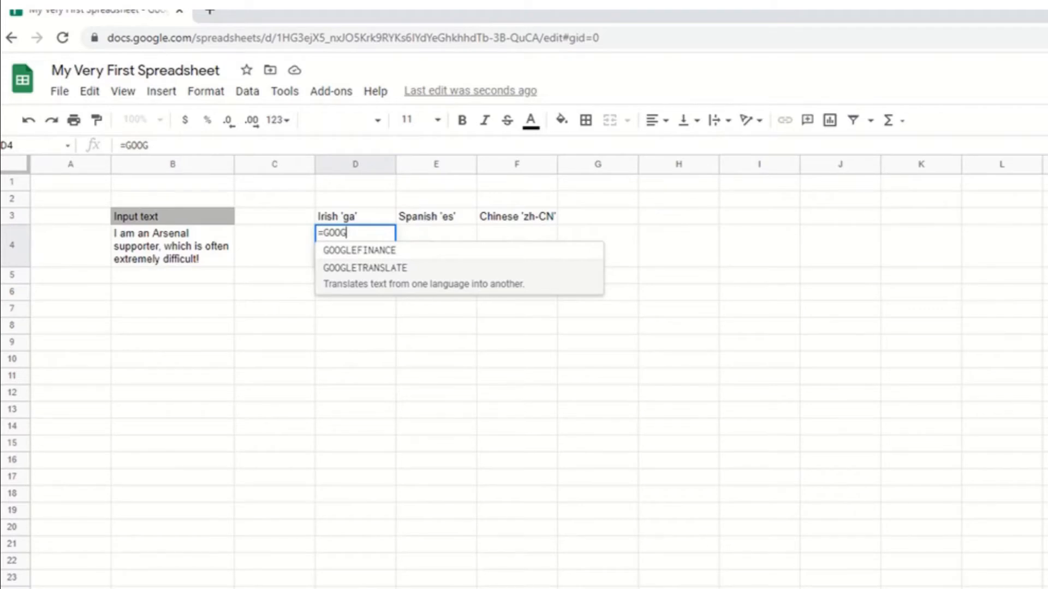
{"action": "key", "text": "Tab"}
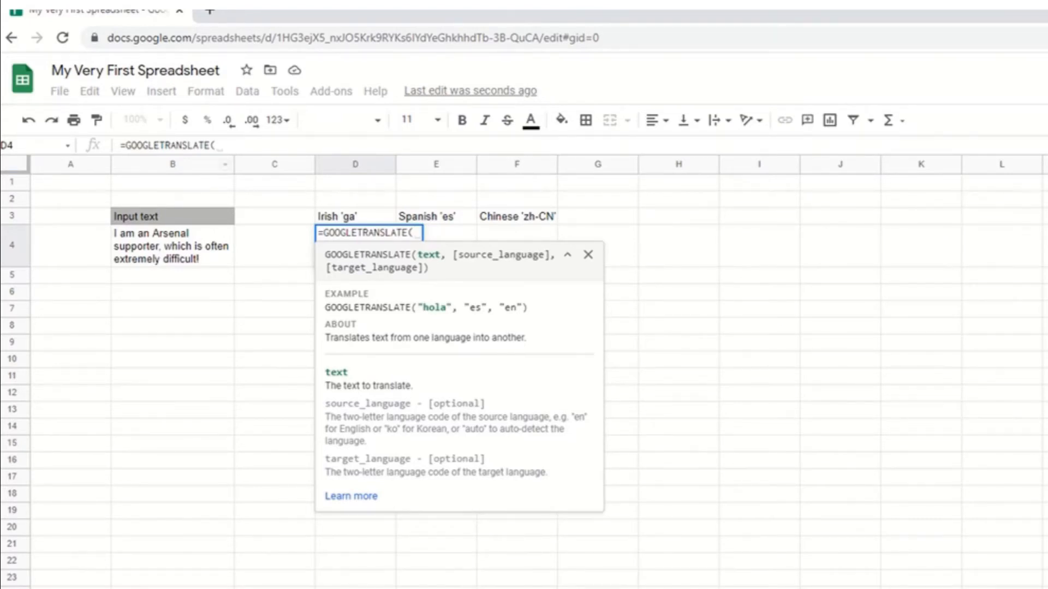
{"action": "left_click", "coordinate": [172, 245]}
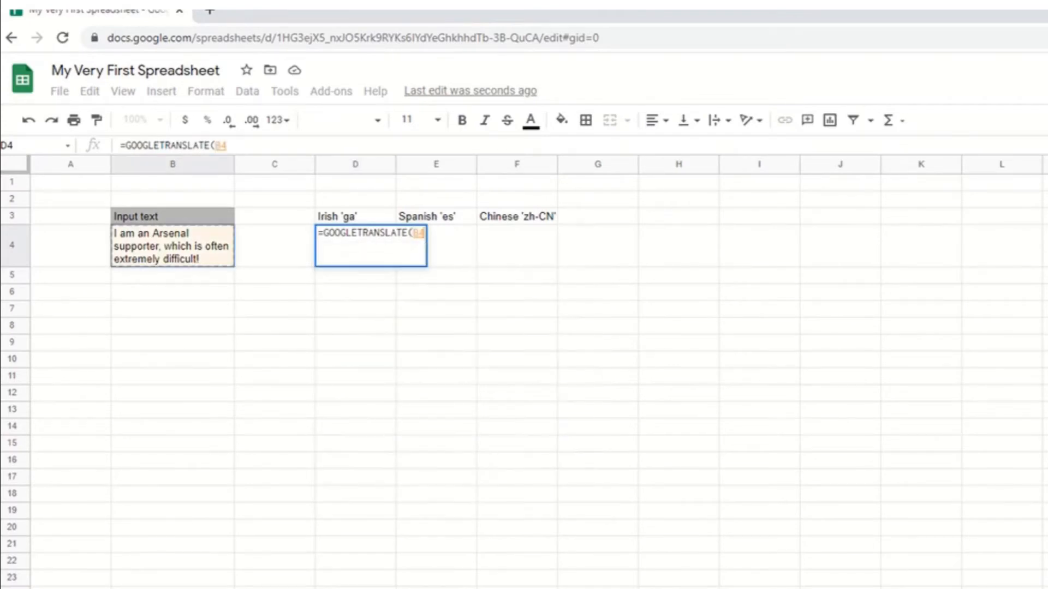
{"action": "type", "text": ","}
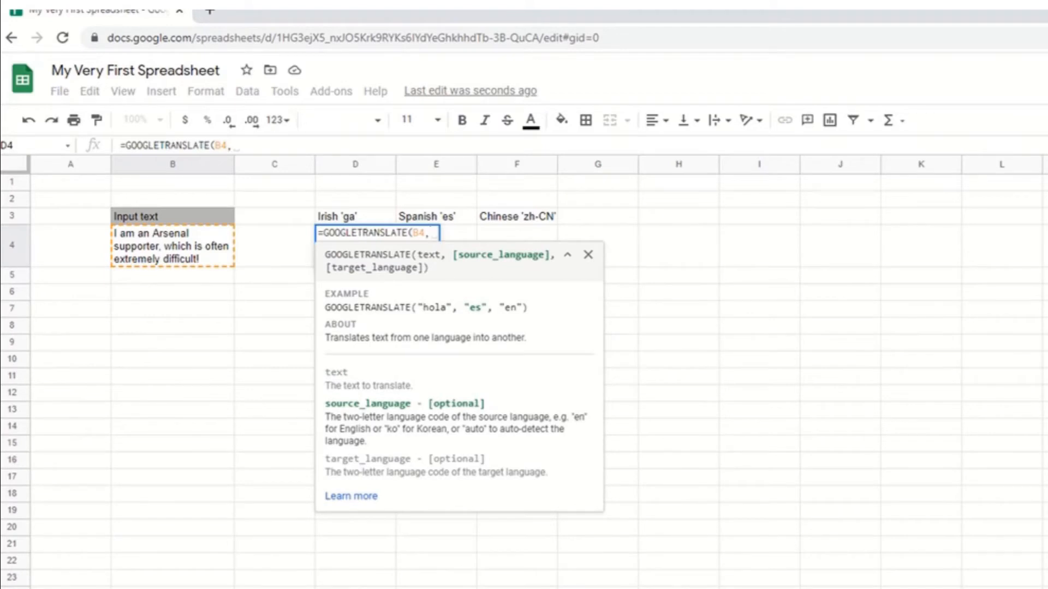
{"action": "type", "text": "\"en"}
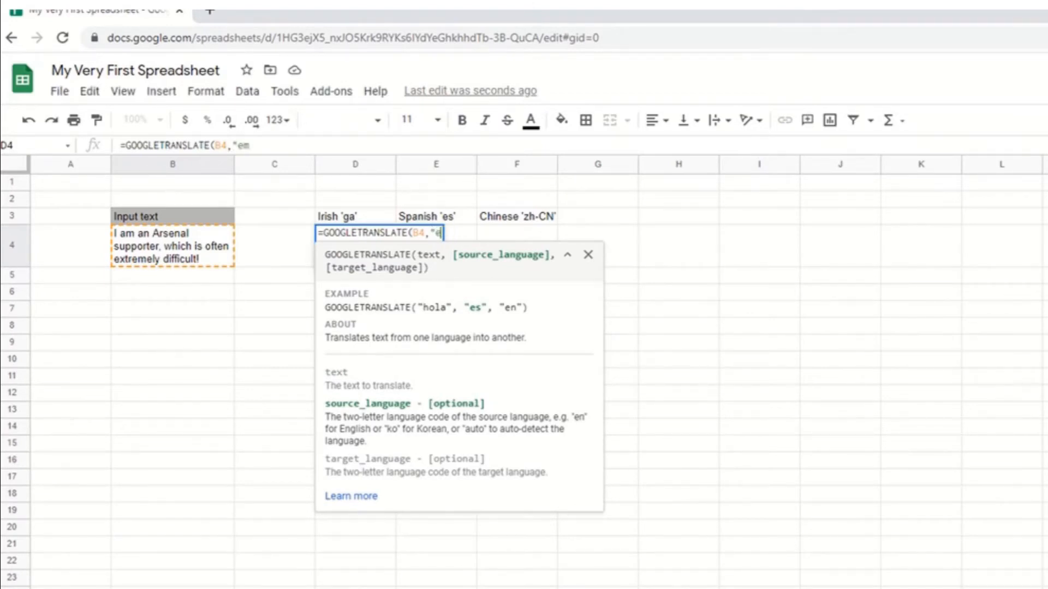
{"action": "type", "text": "\","}
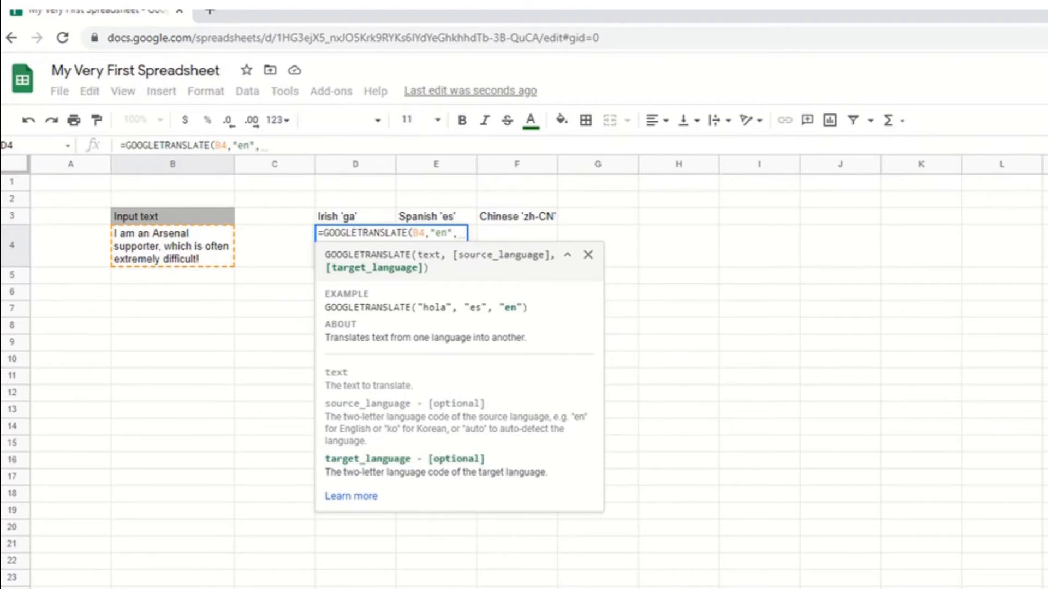
{"action": "type", "text": " \"ga"}
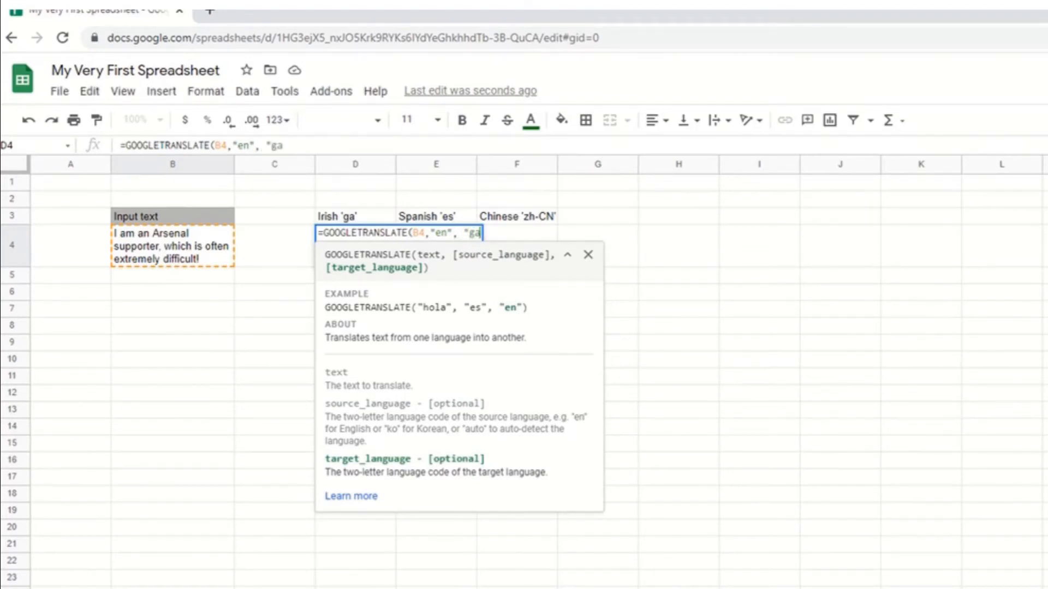
{"action": "type", "text": "\")"}
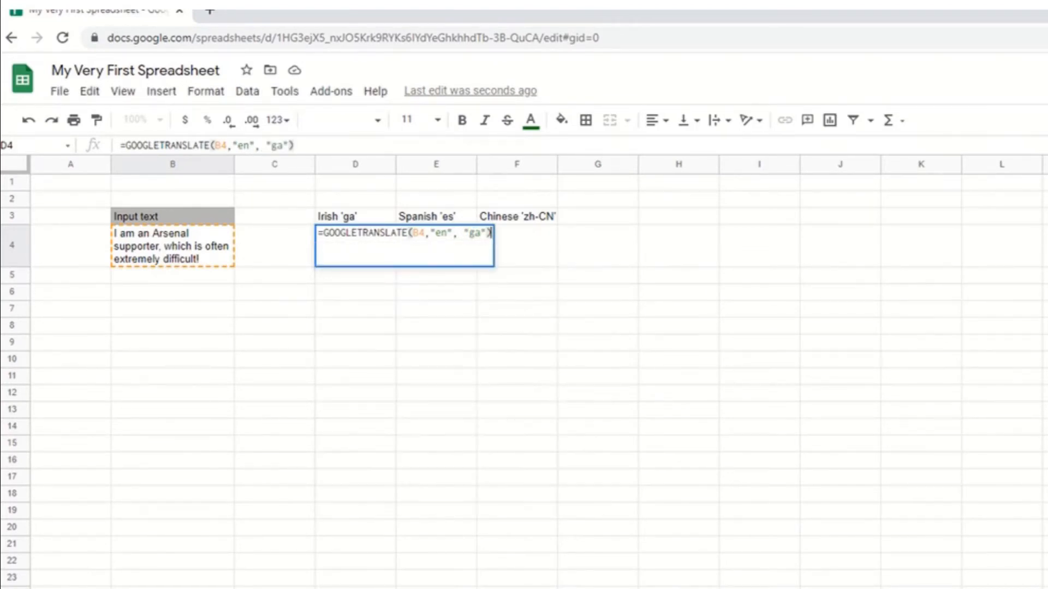
{"action": "key", "text": "Return"}
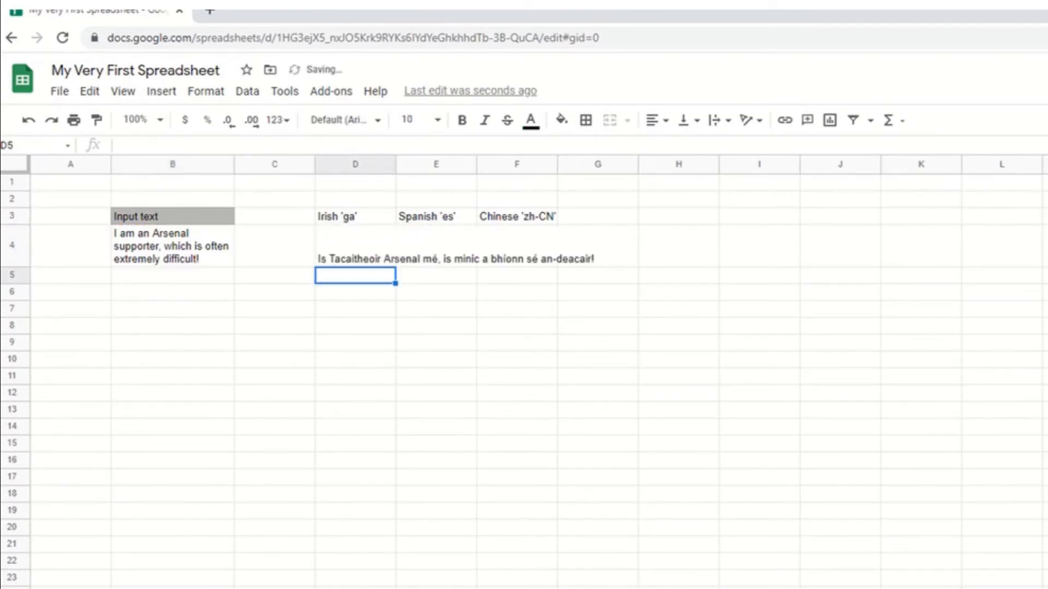
Turn on text wrapping for the Irish translation cell D4.
{"action": "left_click", "coordinate": [394, 259]}
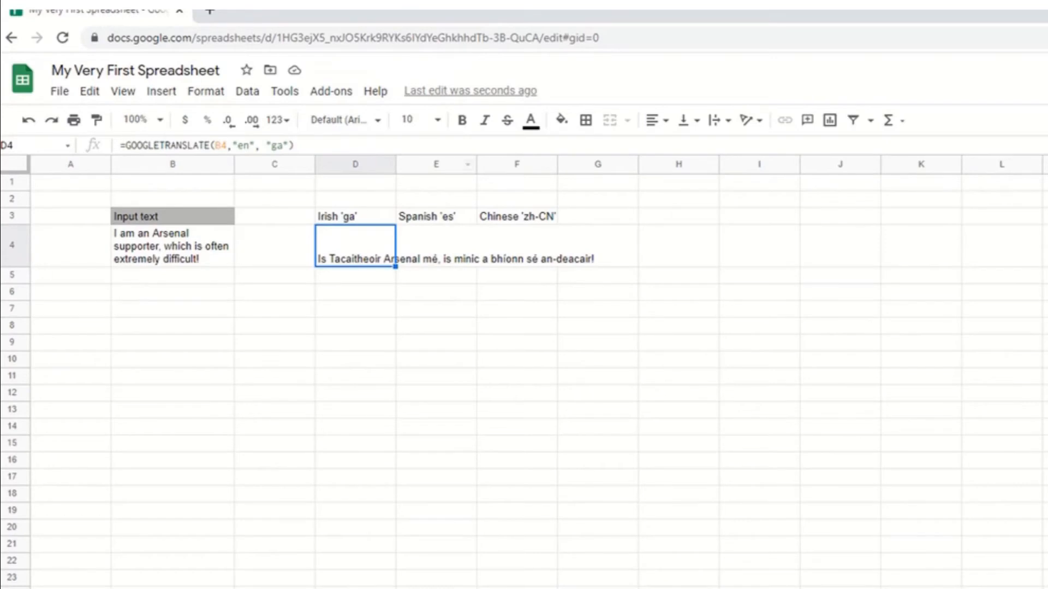
{"action": "left_click", "coordinate": [719, 120]}
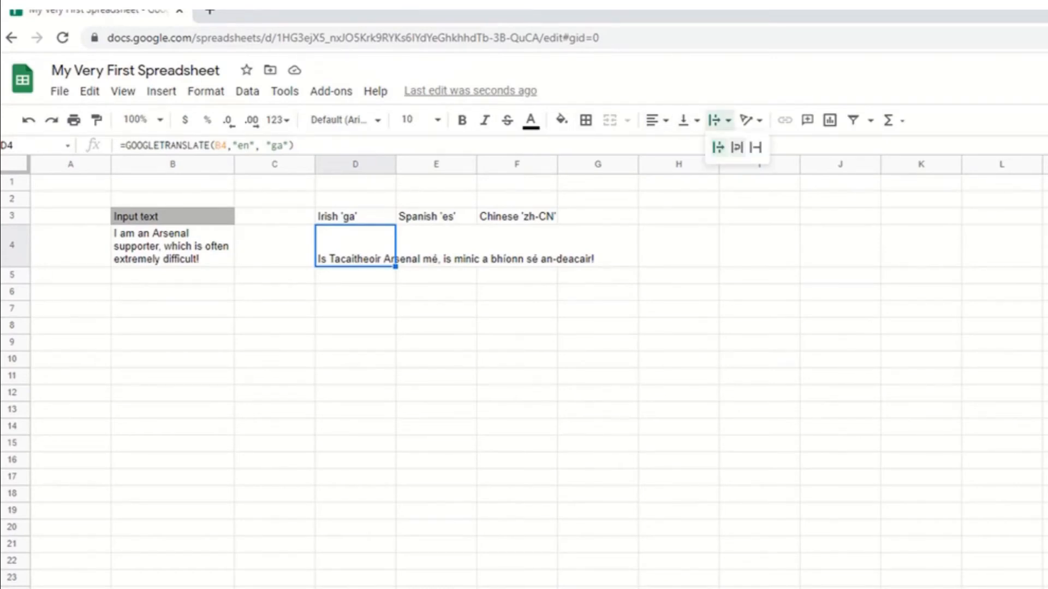
{"action": "left_click", "coordinate": [737, 147]}
Enter =GOOGLETRANSLATE(B4,"en","es") in cell E4 to translate the input text into Spanish.
{"action": "left_click", "coordinate": [436, 252]}
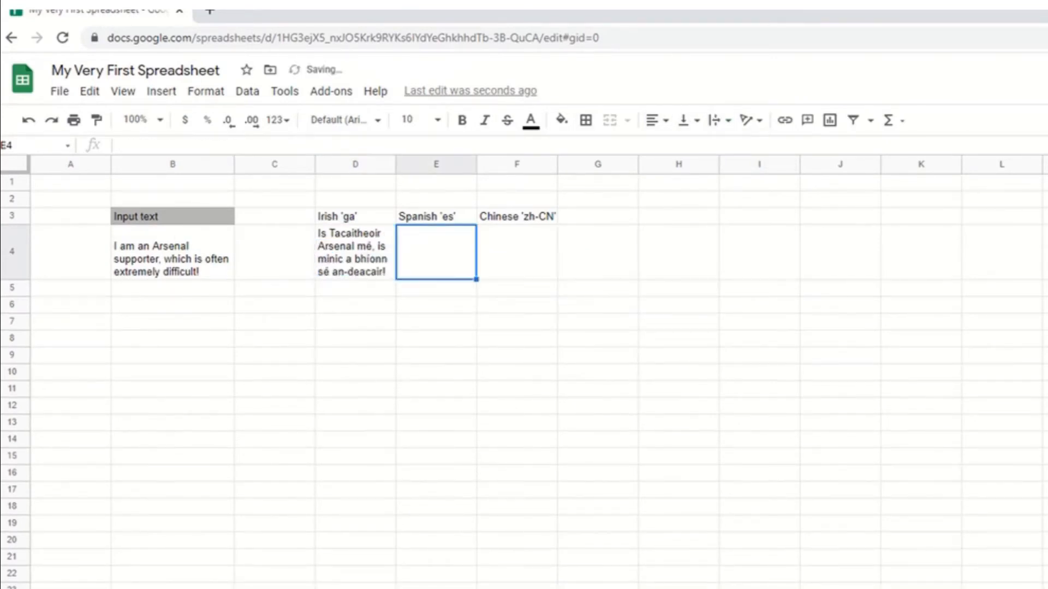
{"action": "type", "text": "=GOOGLE"}
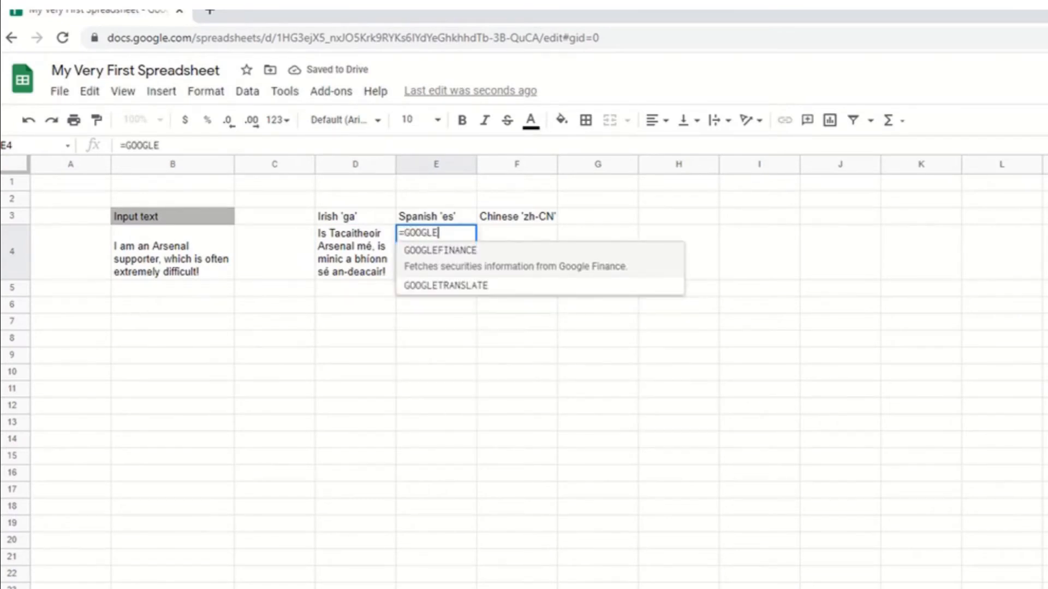
{"action": "key", "text": "Down"}
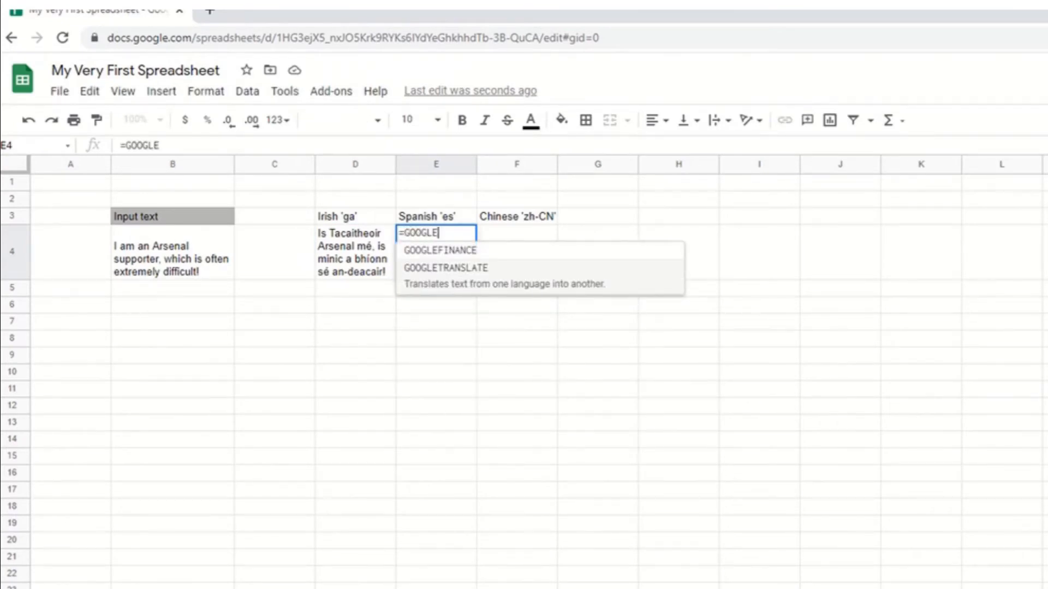
{"action": "key", "text": "Tab"}
{"action": "left_click", "coordinate": [173, 252]}
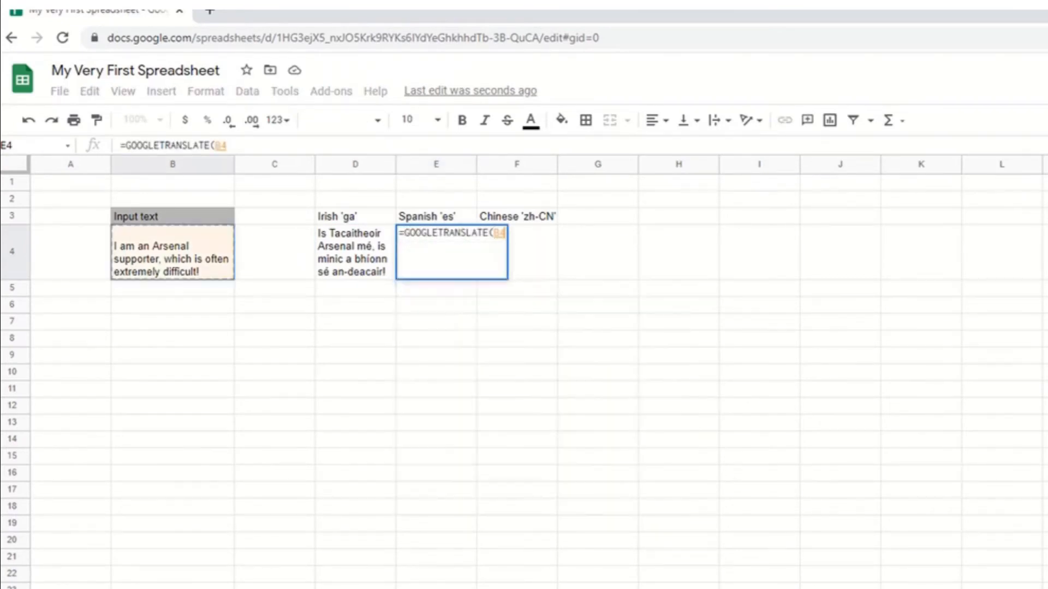
{"action": "type", "text": ",\"en\","}
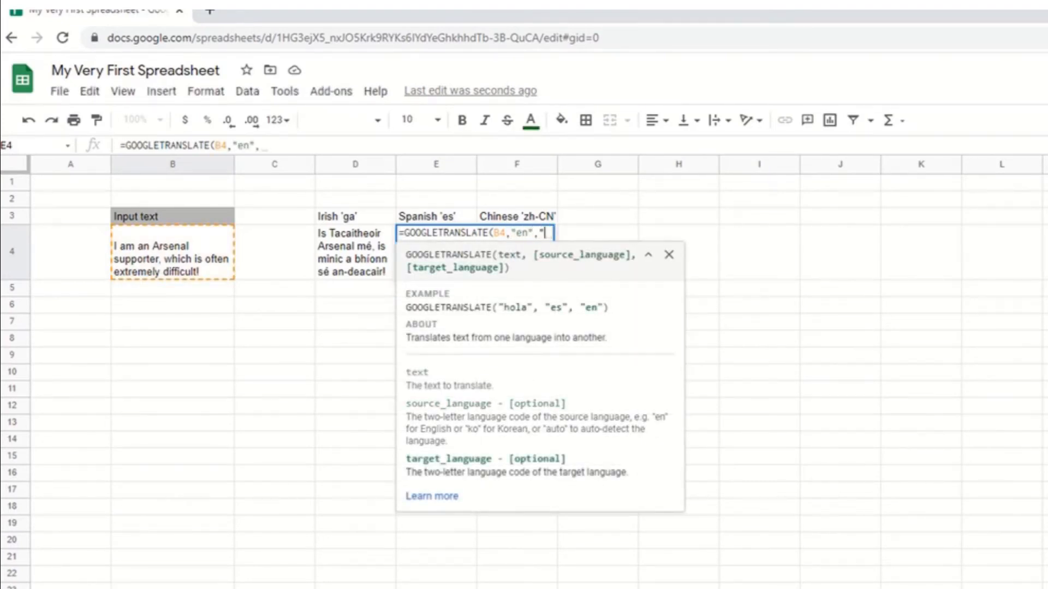
{"action": "type", "text": "\"es\")"}
{"action": "key", "text": "Return"}
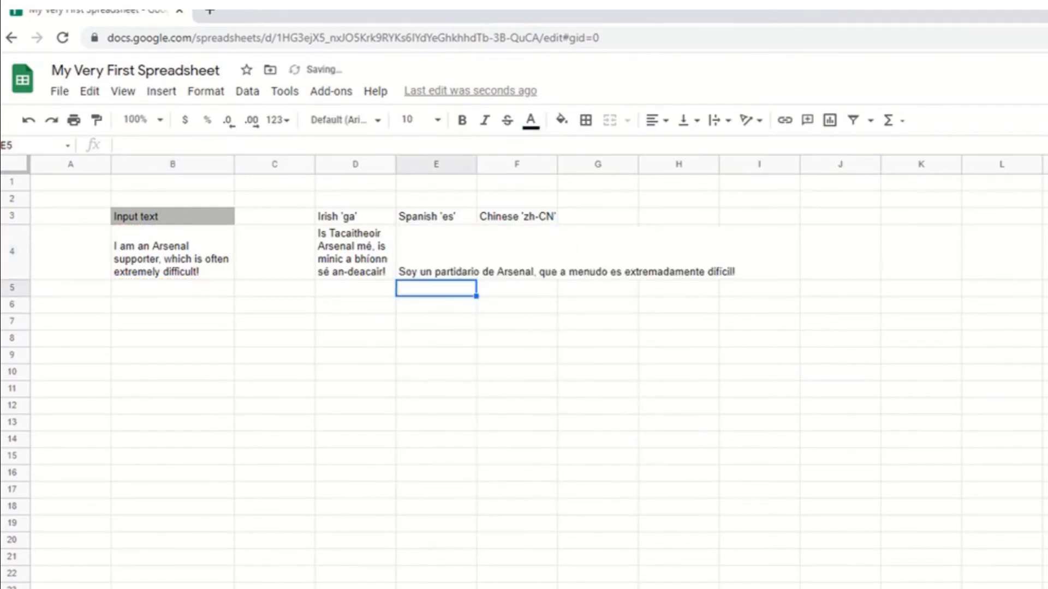
Enter =GOOGLETRANSLATE(B4,"en","zh-CN") in cell F4 to translate the input text into Chinese.
{"action": "key", "text": "Right"}
{"action": "key", "text": "Up"}
{"action": "type", "text": "="}
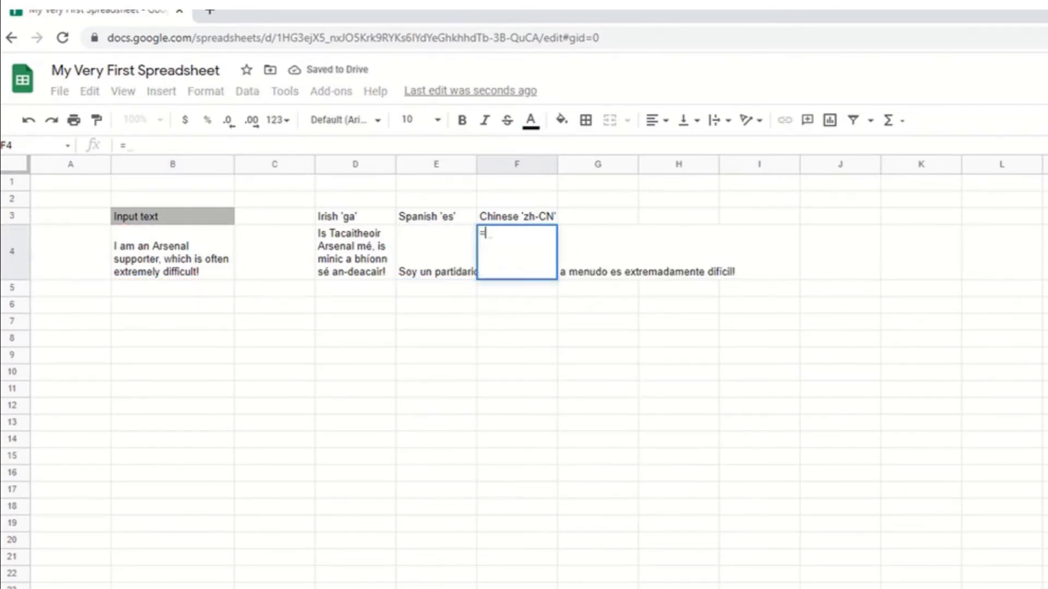
{"action": "type", "text": "GOOGL"}
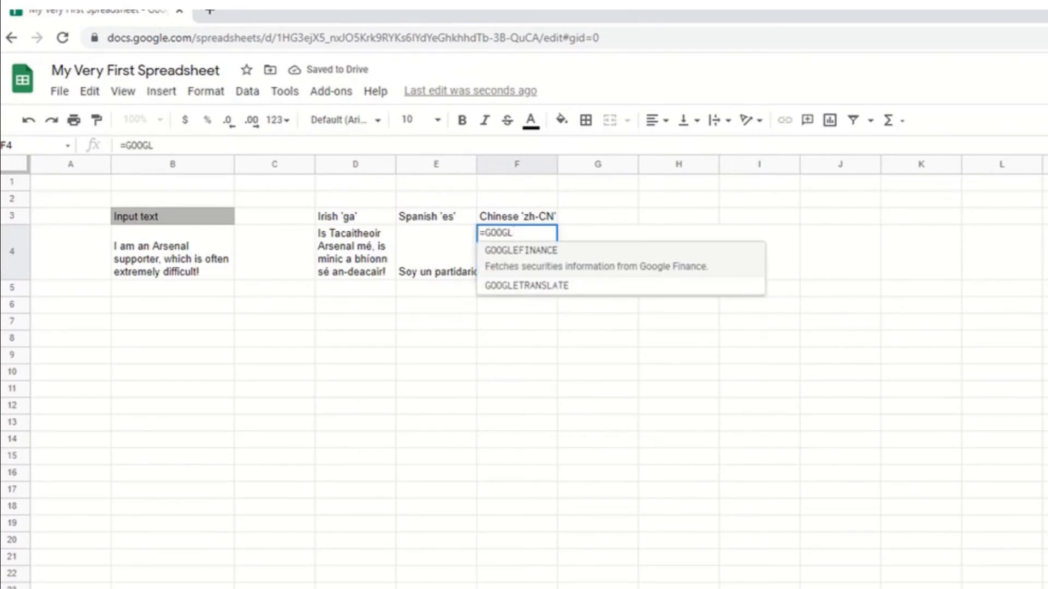
{"action": "key", "text": "Down"}
{"action": "key", "text": "Tab"}
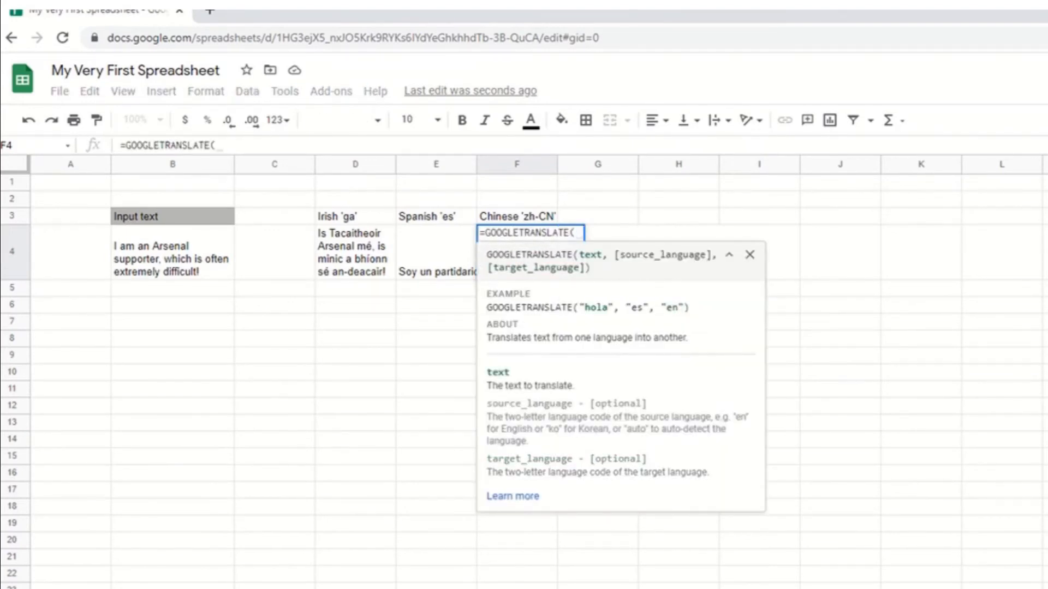
{"action": "left_click", "coordinate": [173, 252]}
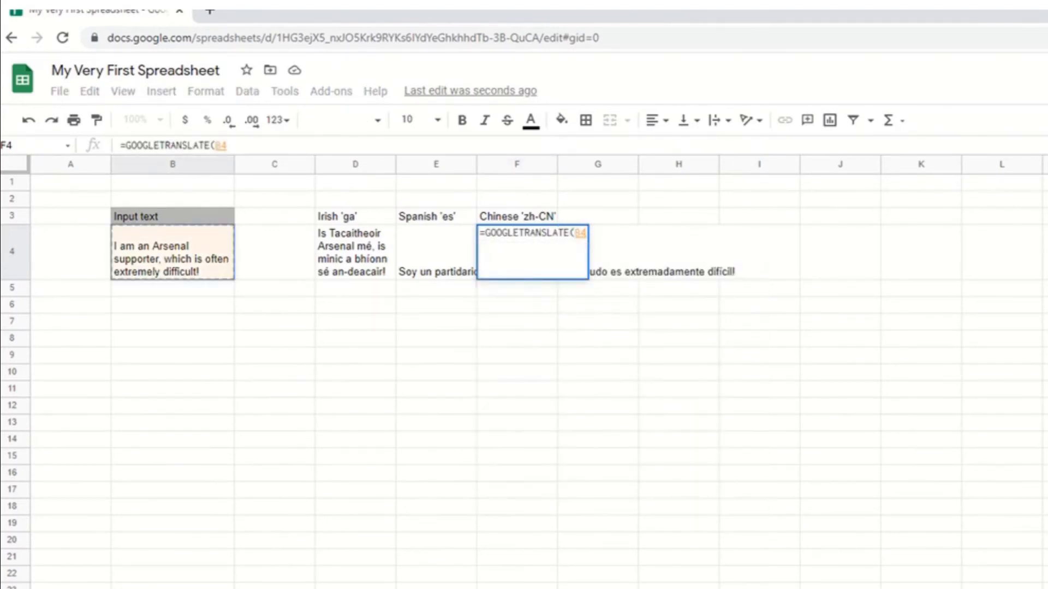
{"action": "type", "text": ","}
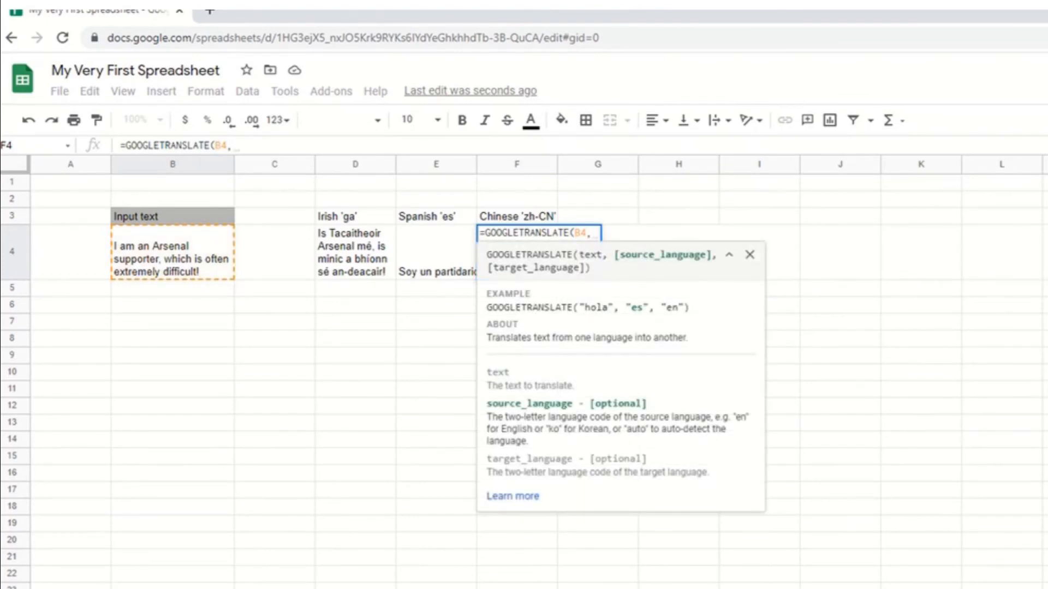
{"action": "type", "text": "\"en\","}
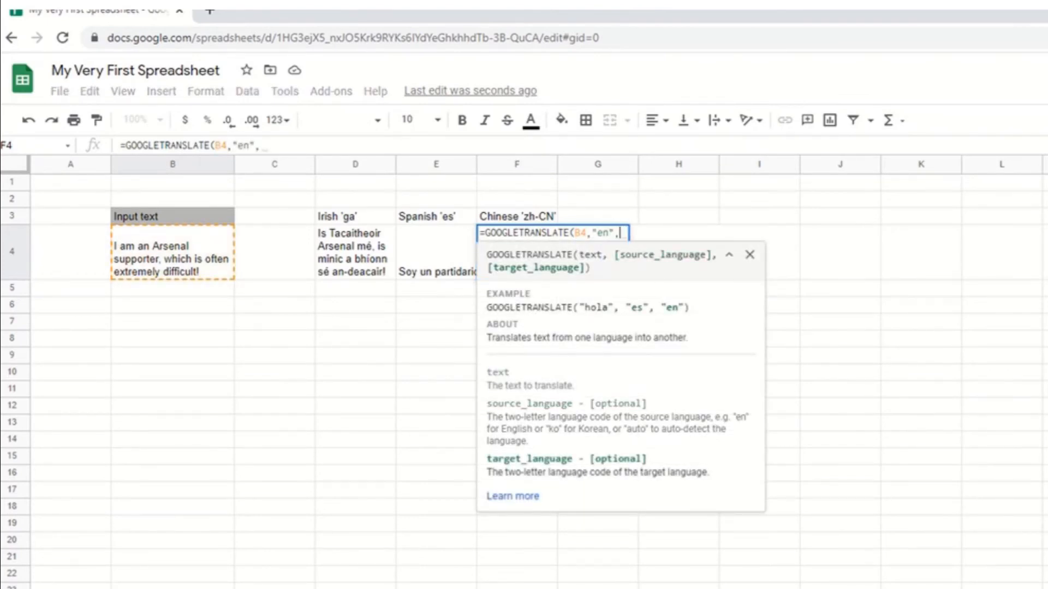
{"action": "type", "text": "\"zh"}
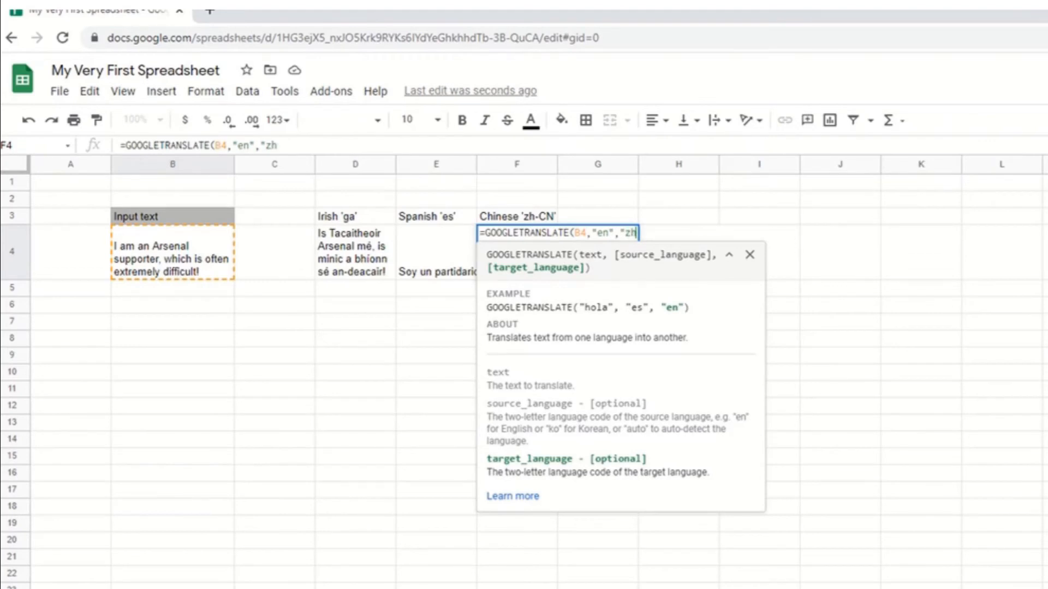
{"action": "type", "text": "-CN\")"}
{"action": "key", "text": "Return"}
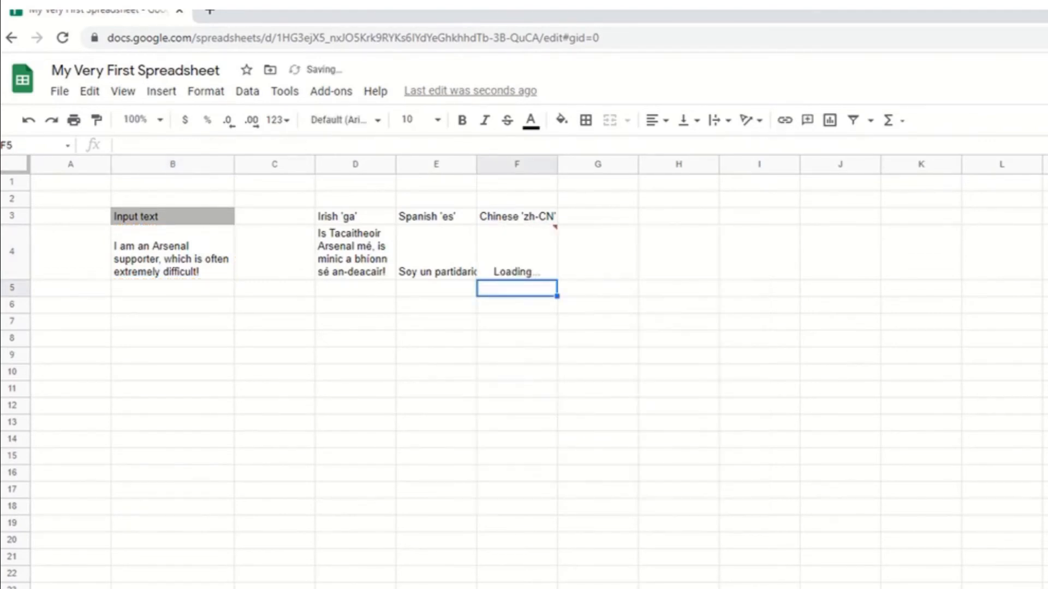
Turn on text wrapping for the Spanish and Chinese translation cells E4 and F4.
{"action": "left_click", "coordinate": [436, 252]}
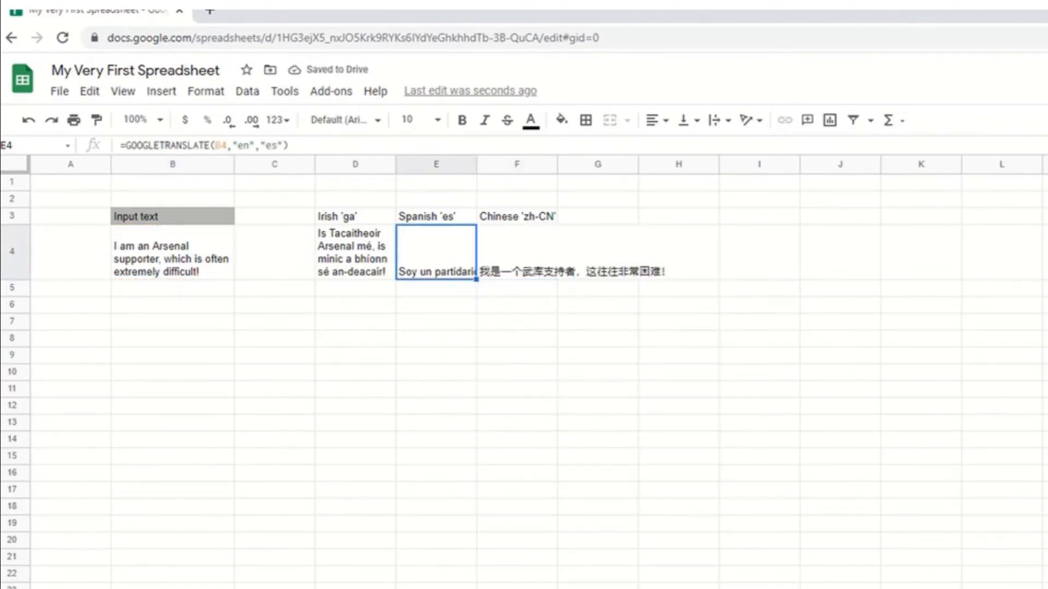
{"action": "left_click", "coordinate": [719, 120]}
{"action": "left_click", "coordinate": [735, 145]}
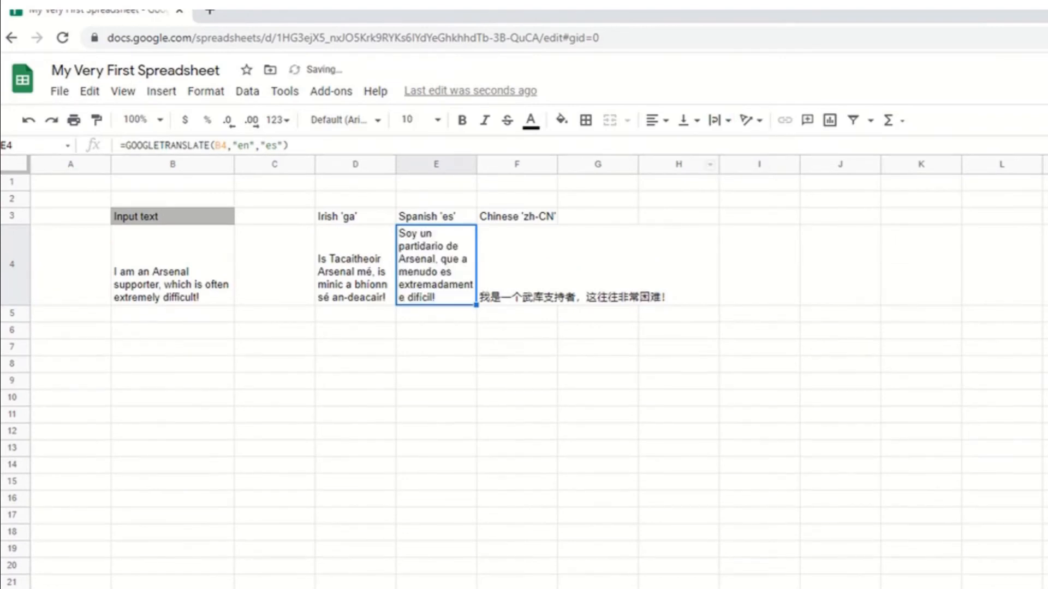
{"action": "key", "text": "Right"}
{"action": "left_click", "coordinate": [719, 120]}
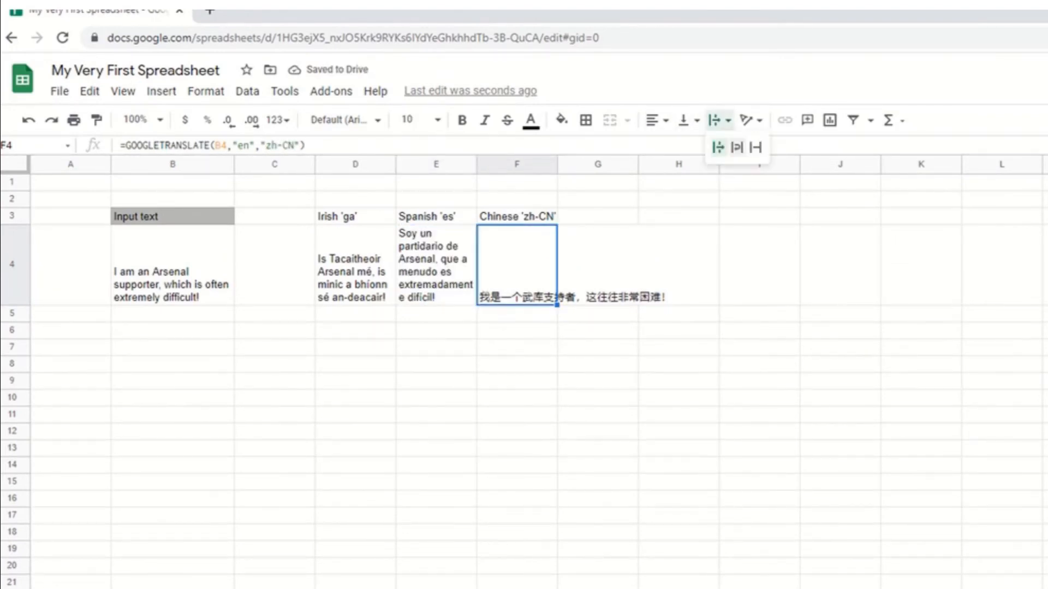
{"action": "left_click", "coordinate": [736, 148]}
{"action": "left_click", "coordinate": [516, 465]}
{"action": "left_click", "coordinate": [436, 264]}
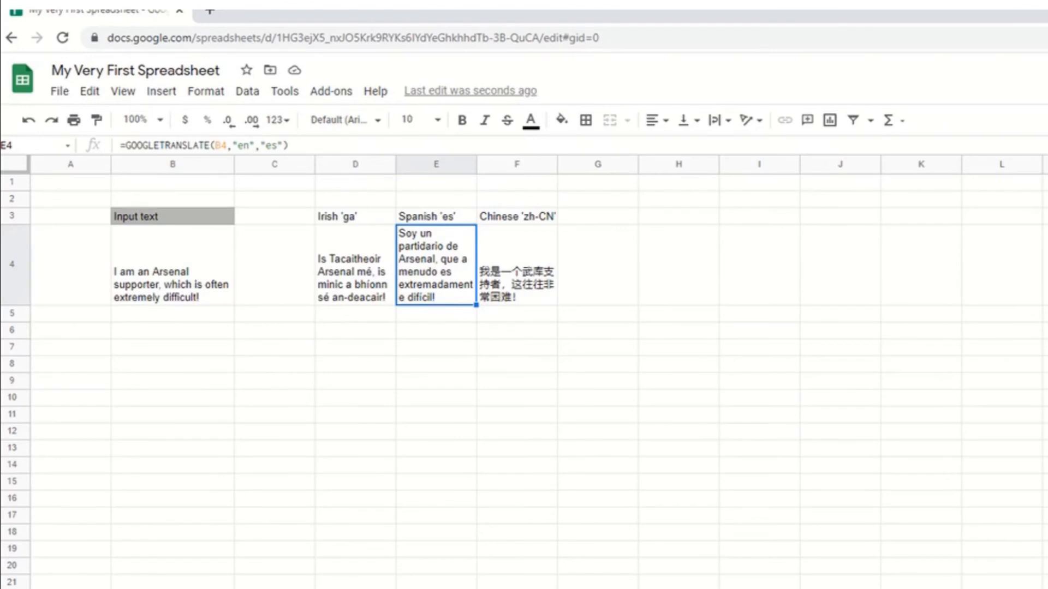
{"action": "left_click", "coordinate": [173, 348]}
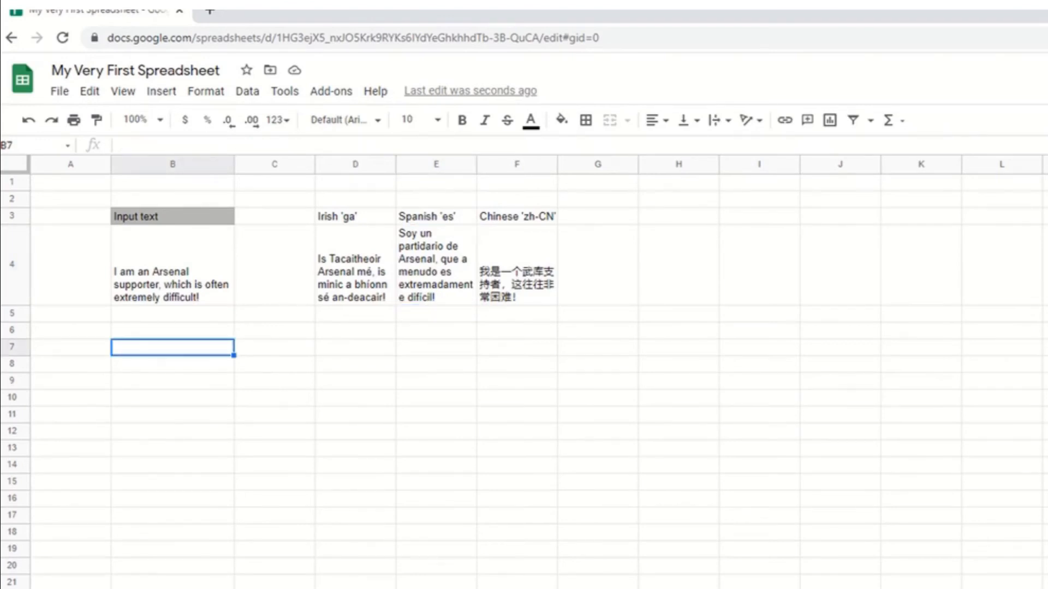
{"action": "left_click", "coordinate": [173, 265]}
Enter =DETECTLANGUAGE(B4) in cell B7 to detect the language of the input text.
{"action": "left_click", "coordinate": [173, 348]}
{"action": "type", "text": "=DETECT"}
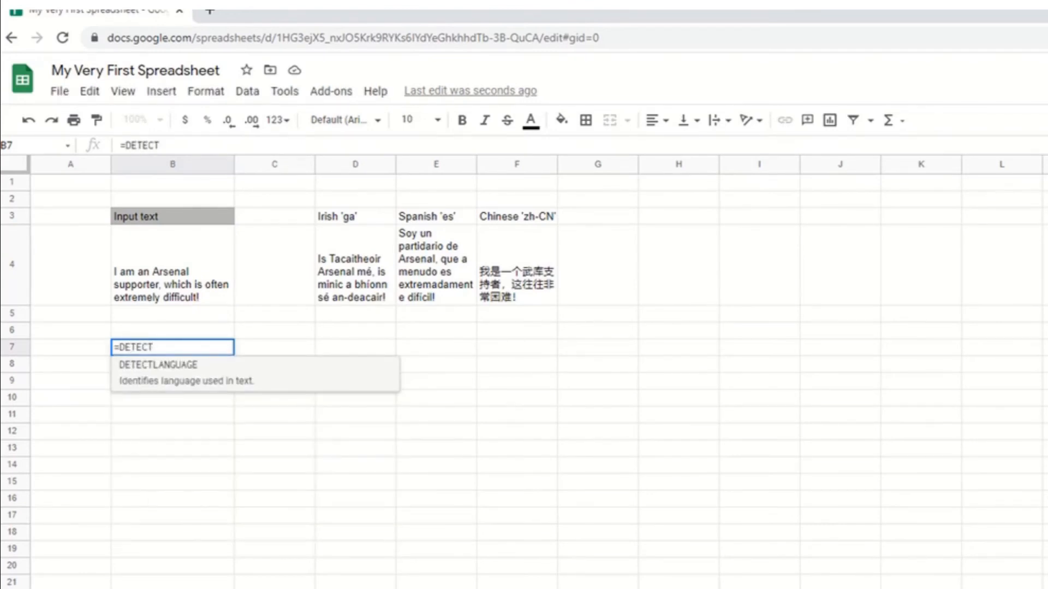
{"action": "key", "text": "Tab"}
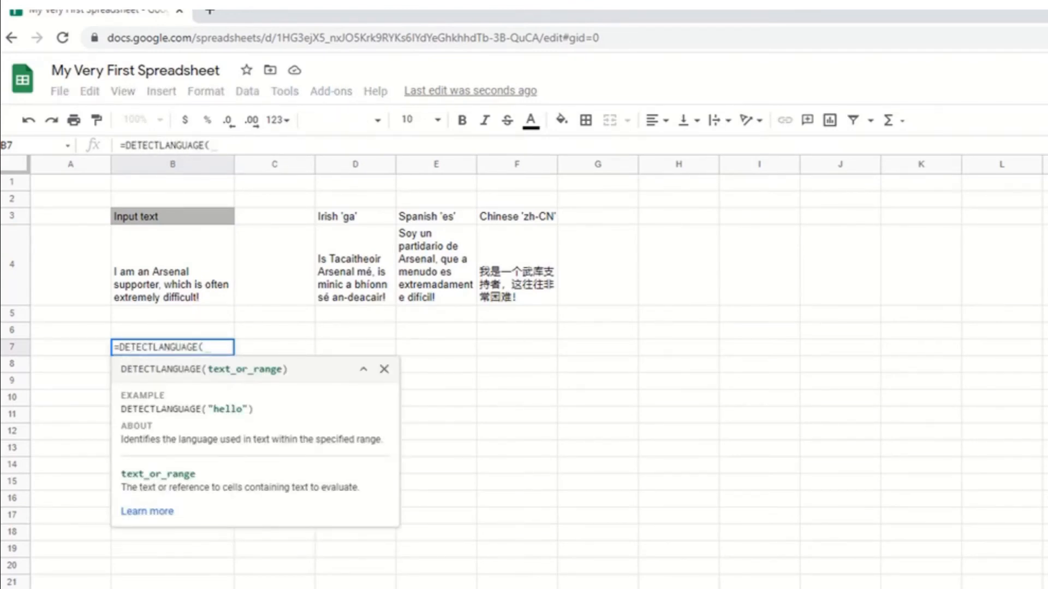
{"action": "left_click", "coordinate": [173, 265]}
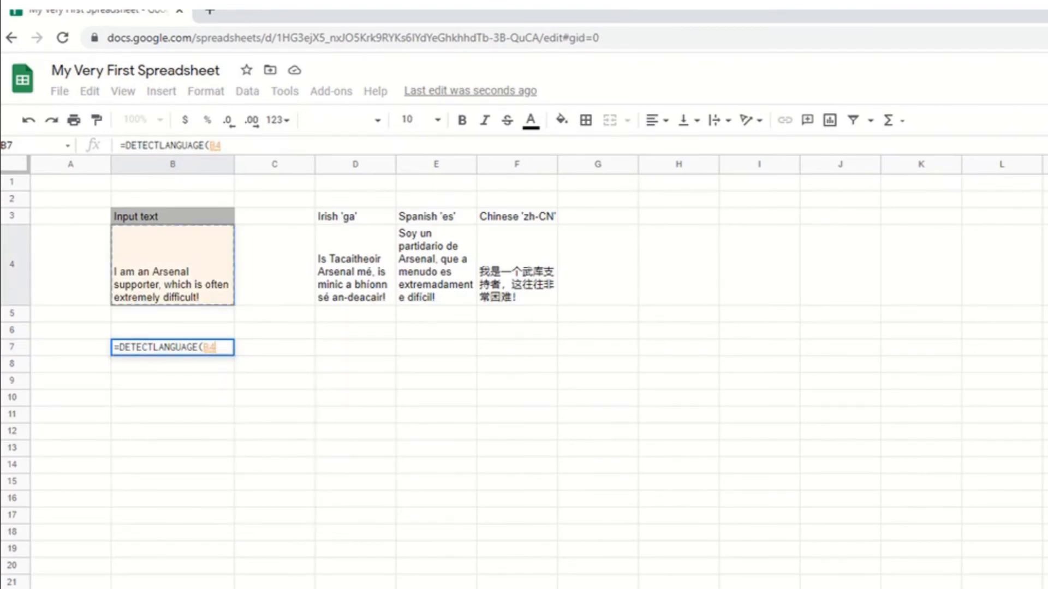
{"action": "type", "text": ")"}
{"action": "key", "text": "Return"}
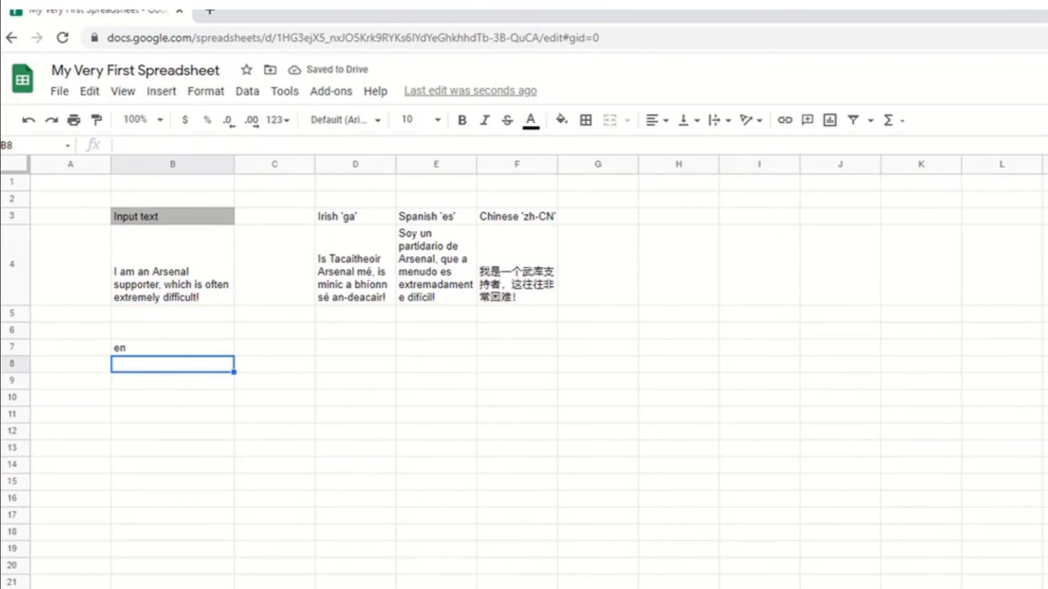
Review the translation formulas in cells D4, E4 and F4.
{"action": "left_click", "coordinate": [355, 265]}
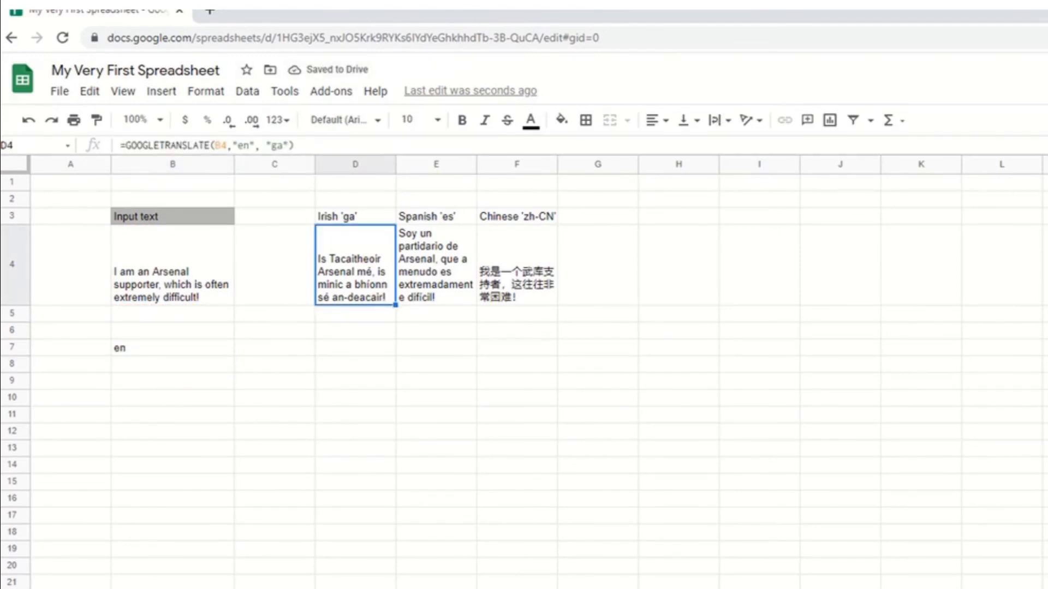
{"action": "left_click", "coordinate": [435, 265]}
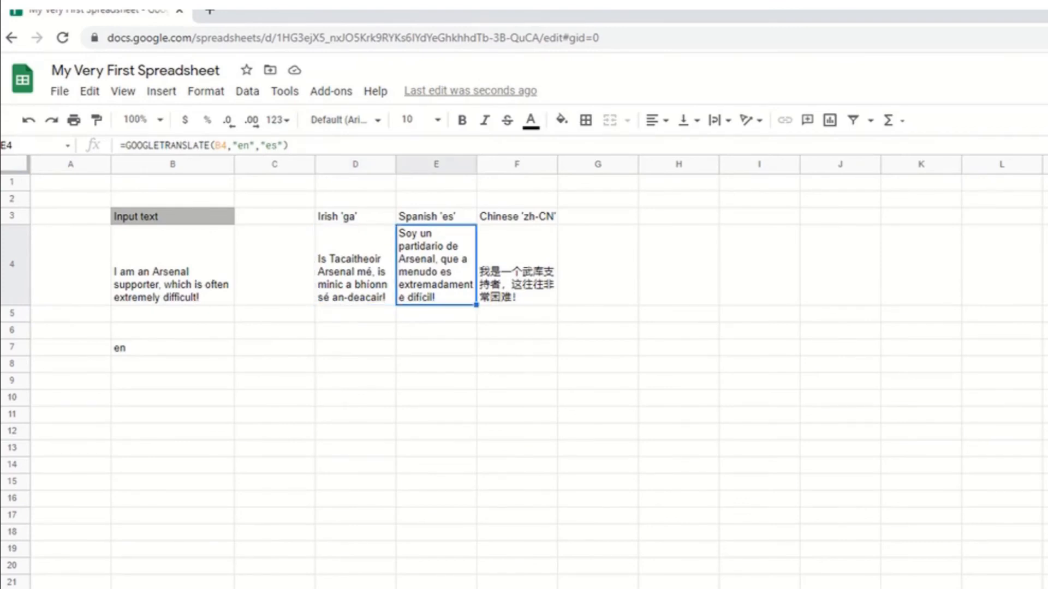
{"action": "left_click", "coordinate": [517, 265]}
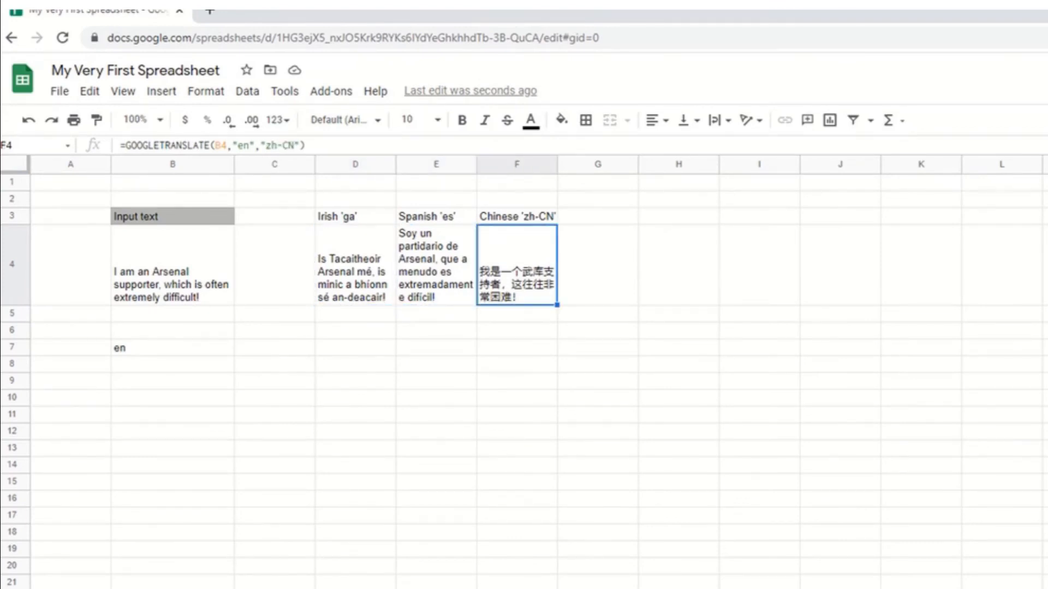
Enter =GOOGLETRANSLATE(B4,DETECTLANGUAGE(B4),"ga") in cell D7 to translate with an automatically detected source language.
{"action": "left_click", "coordinate": [355, 347]}
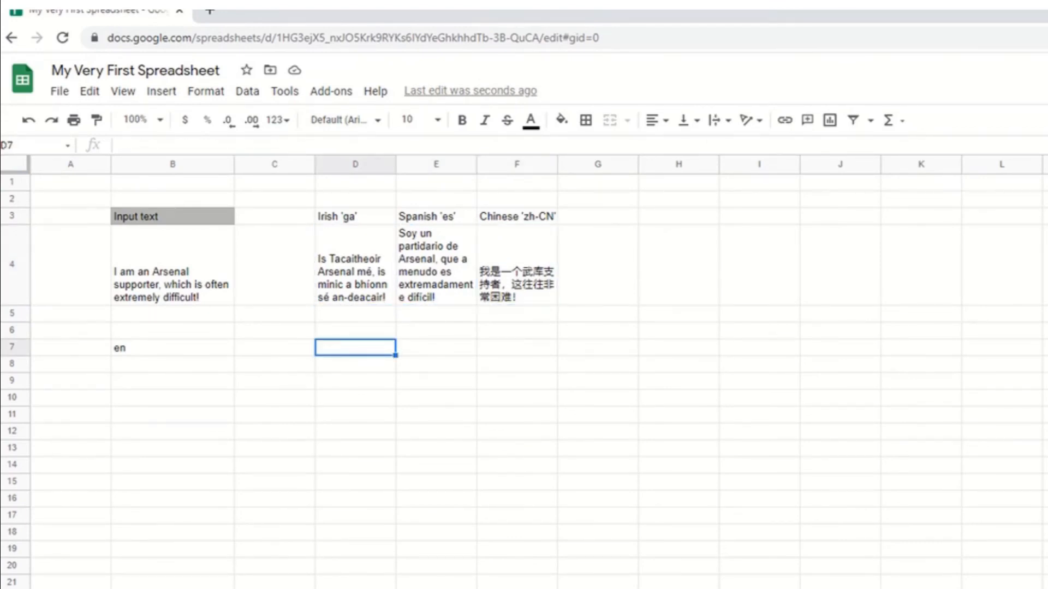
{"action": "type", "text": "=GOOGLE"}
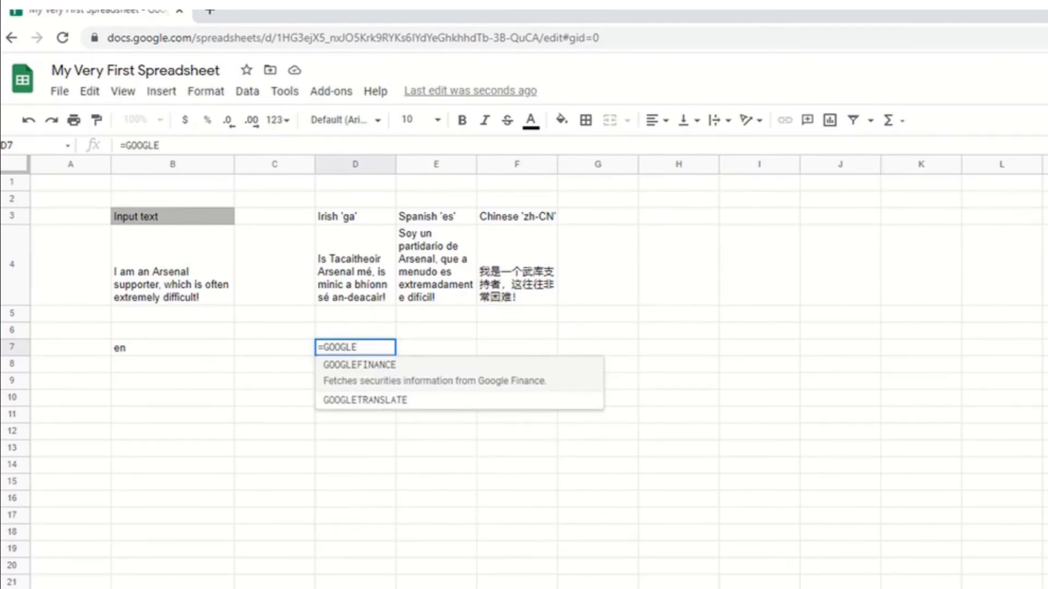
{"action": "key", "text": "Down"}
{"action": "key", "text": "Tab"}
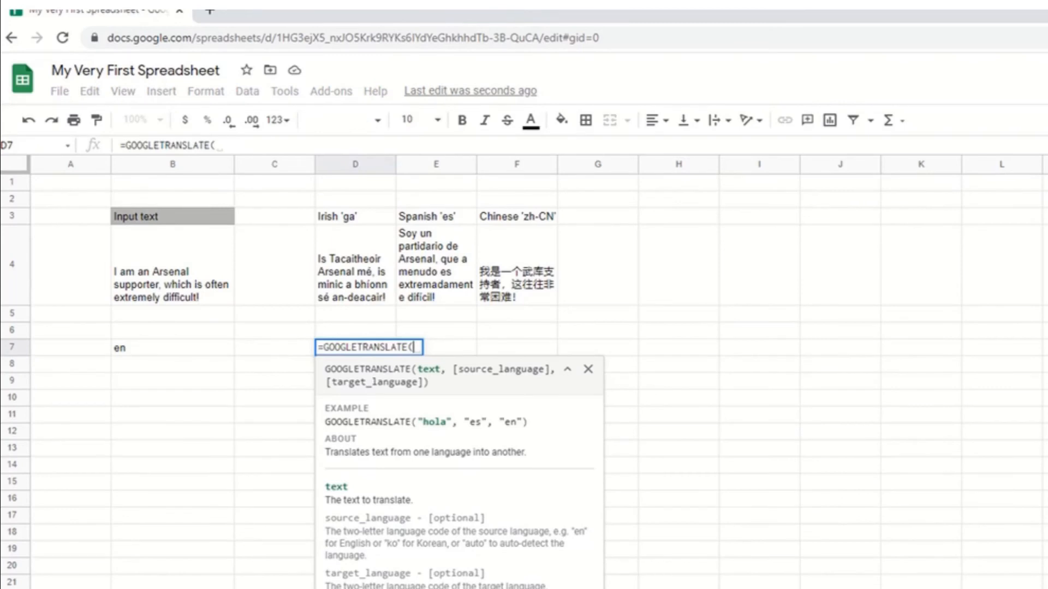
{"action": "left_click", "coordinate": [172, 265]}
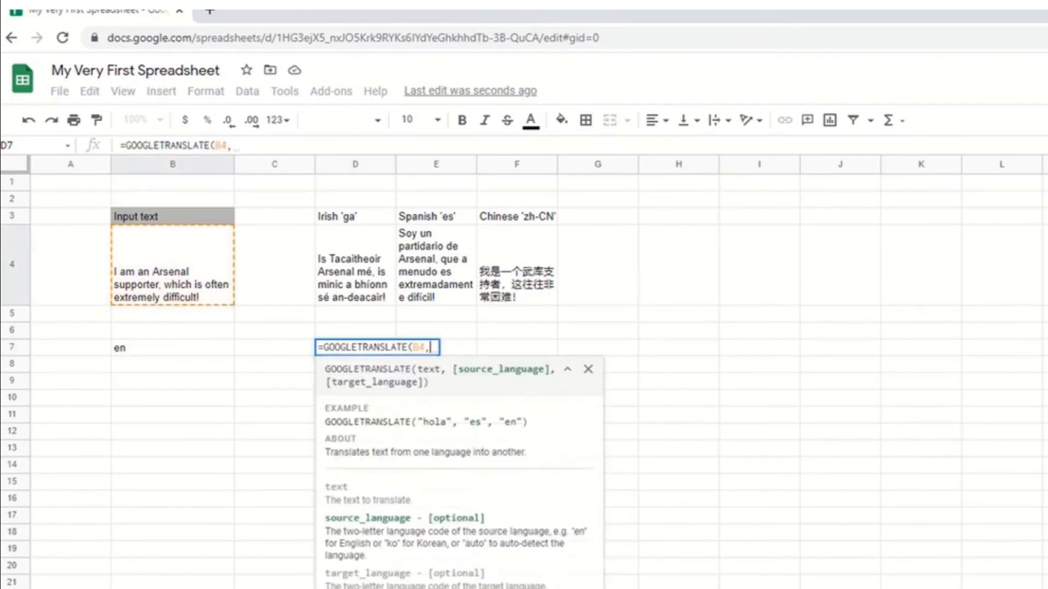
{"action": "type", "text": ",DETECTLAN"}
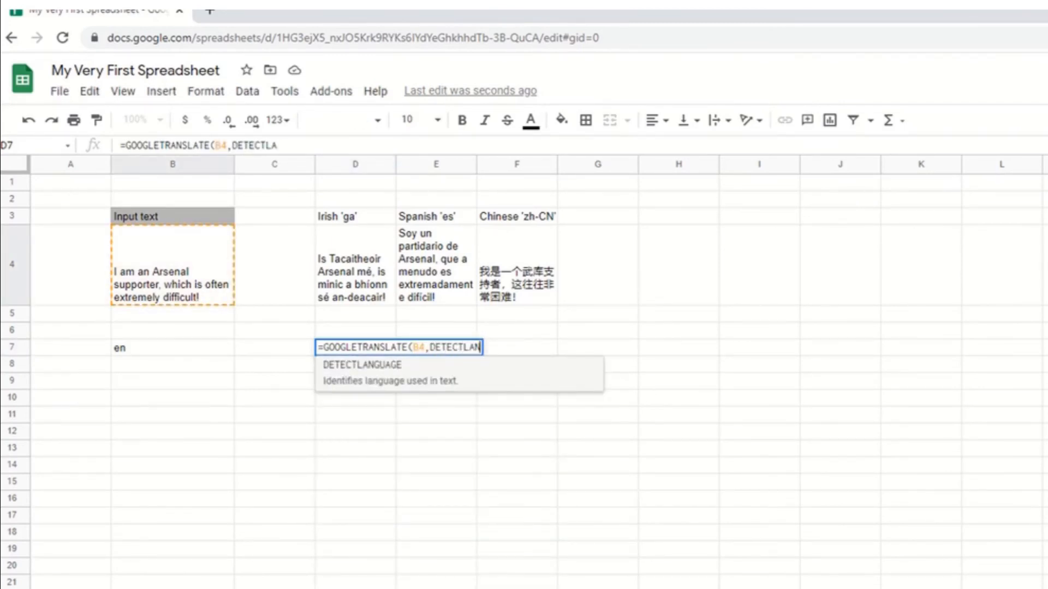
{"action": "key", "text": "Tab"}
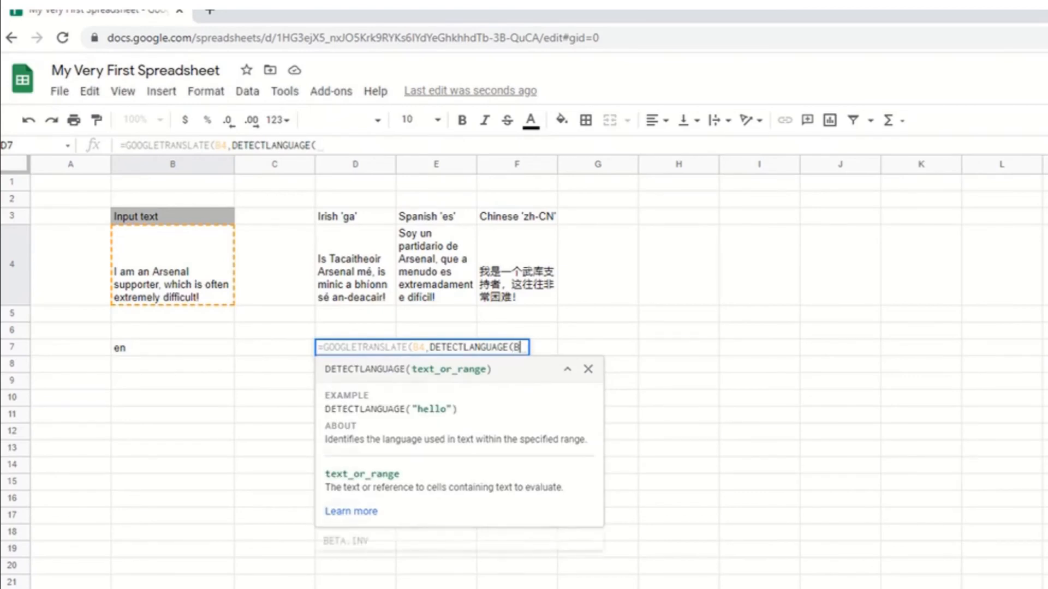
{"action": "type", "text": "B4),\""}
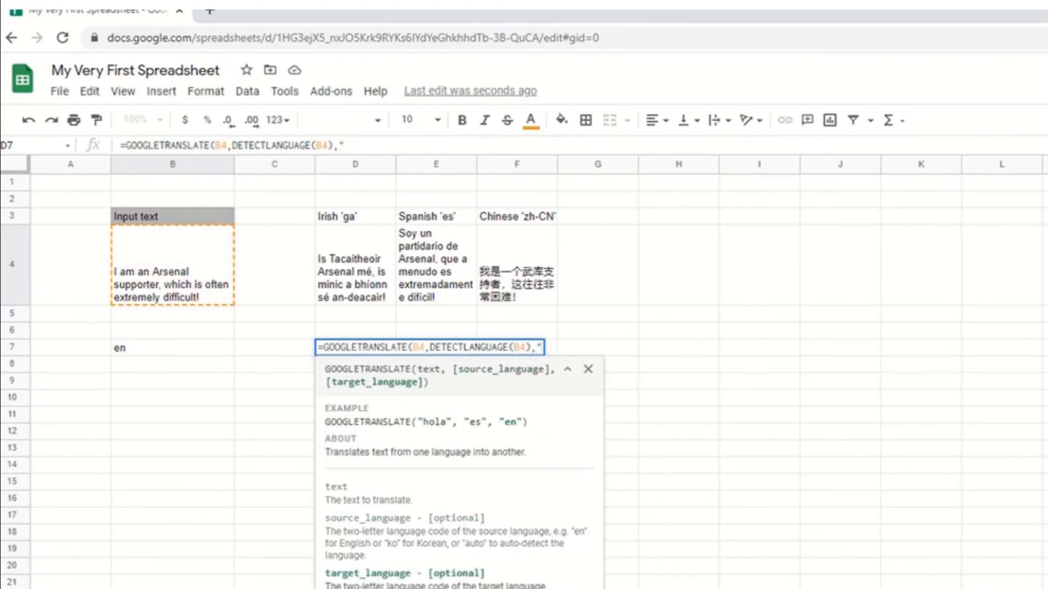
{"action": "type", "text": "ga\")"}
{"action": "key", "text": "Return"}
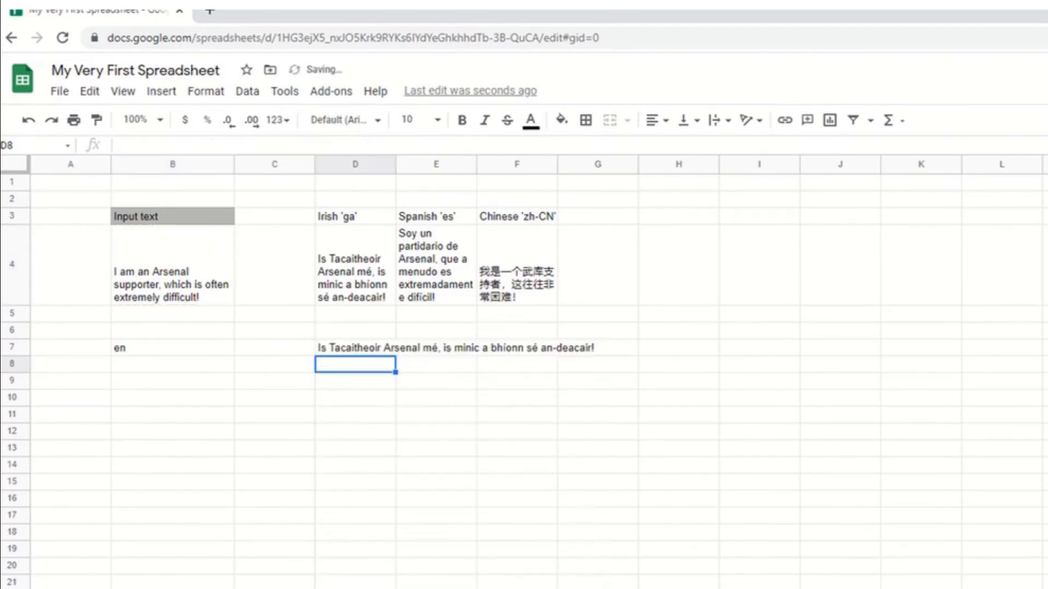
Turn on text wrapping for the Irish translation in cell D7.
{"action": "left_click", "coordinate": [355, 348]}
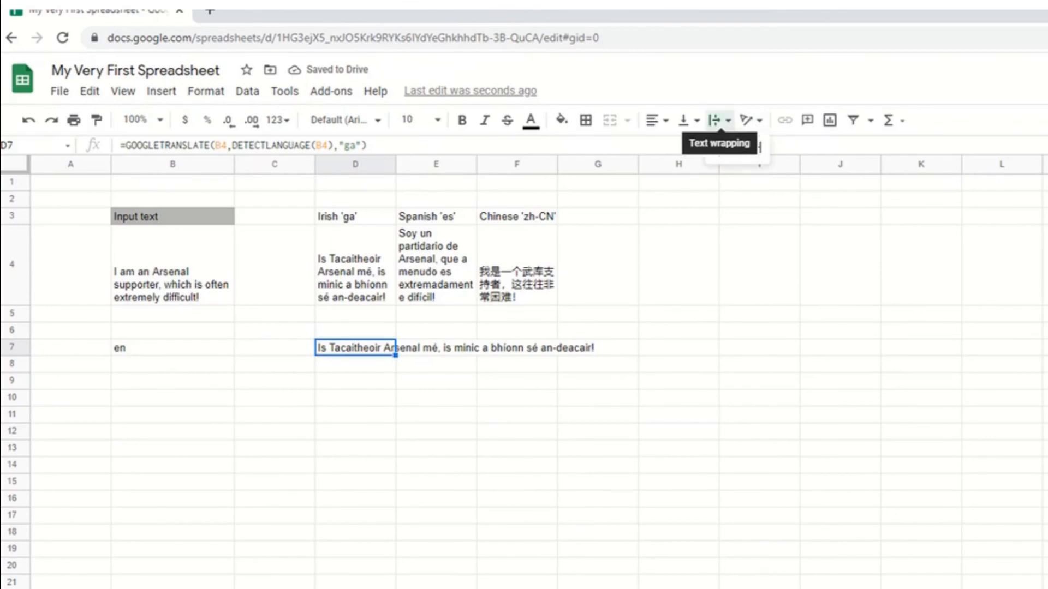
{"action": "left_click", "coordinate": [716, 121]}
{"action": "left_click", "coordinate": [734, 147]}
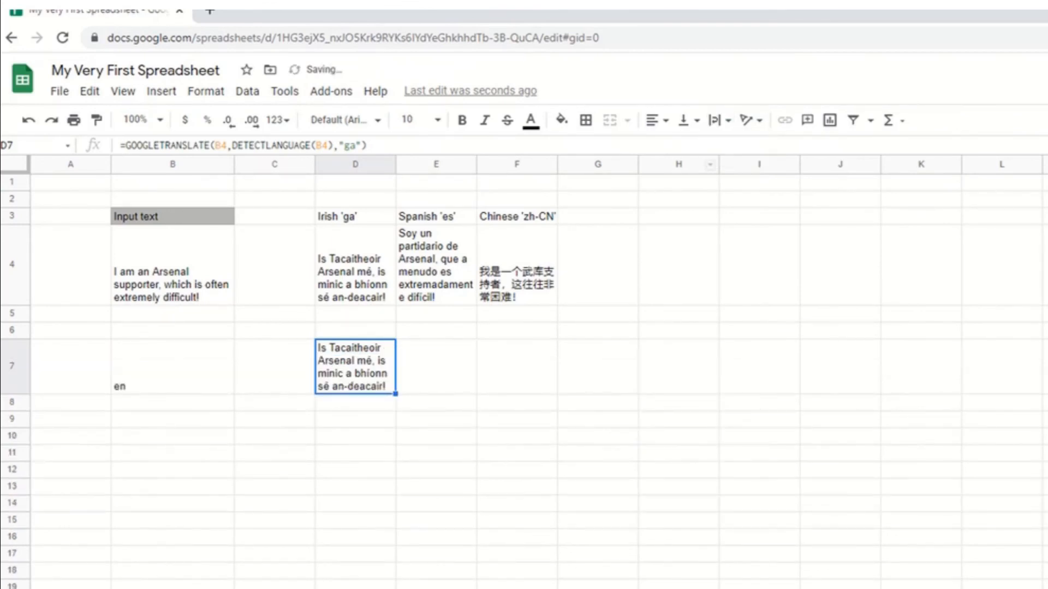
{"action": "left_click", "coordinate": [173, 264]}
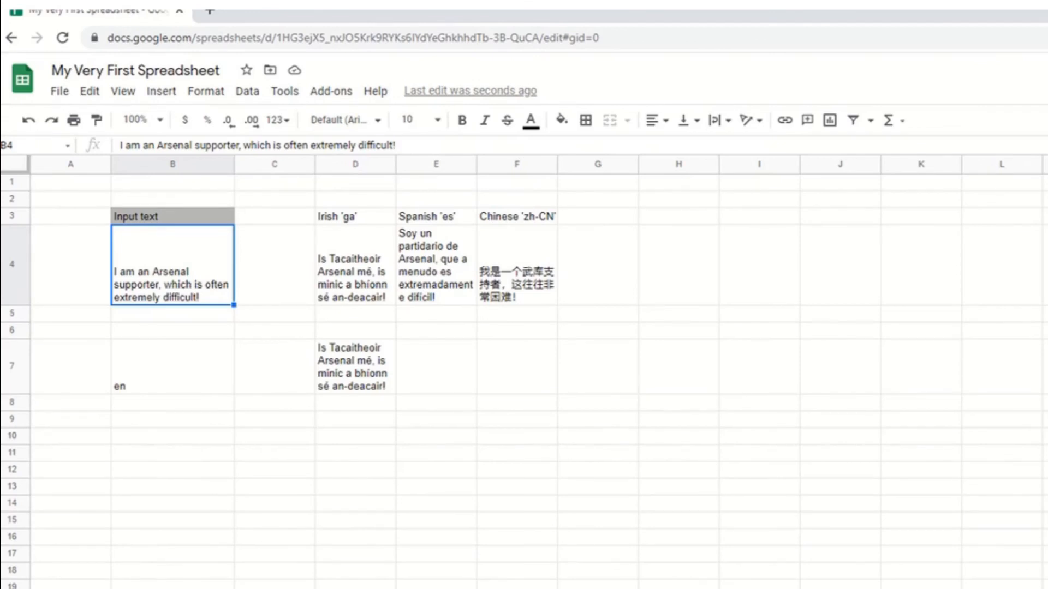
{"action": "key", "text": "Down"}
{"action": "key", "text": "Up"}
{"action": "key", "text": "Down"}
{"action": "key", "text": "Down"}
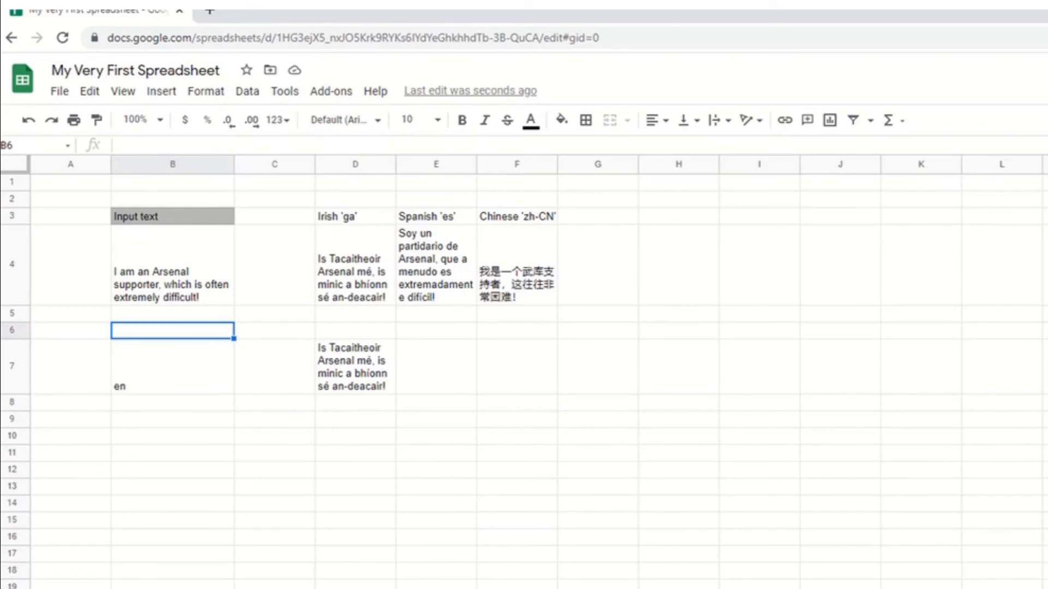